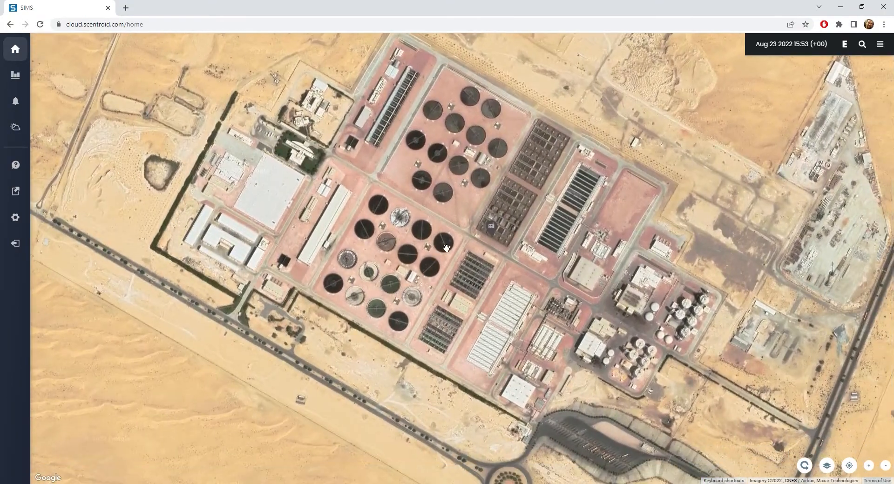
Examine the Sewage Treatment Plant facility and its SL50 Group on the map.
{"action": "left_click", "coordinate": [493, 227]}
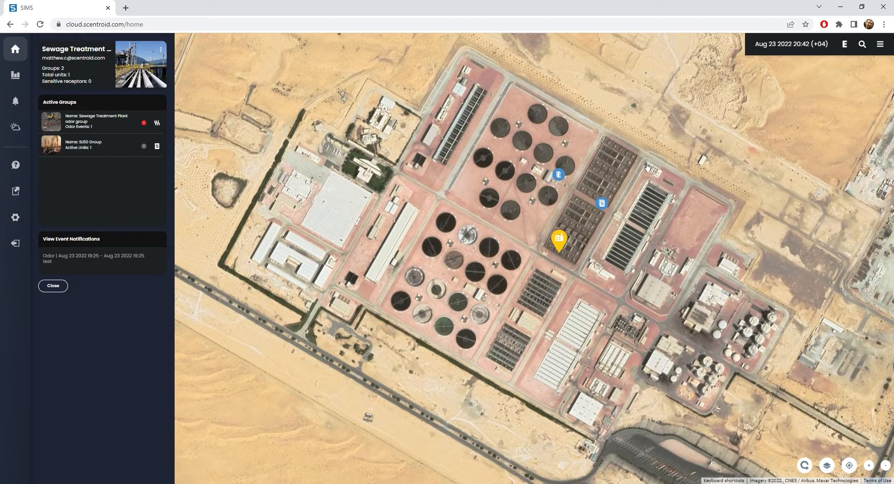
{"action": "left_click", "coordinate": [602, 204]}
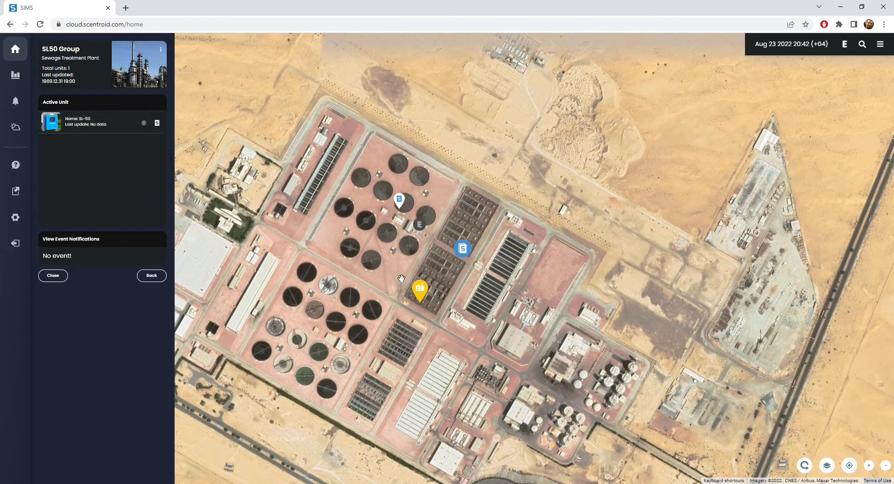
{"action": "left_click", "coordinate": [422, 290]}
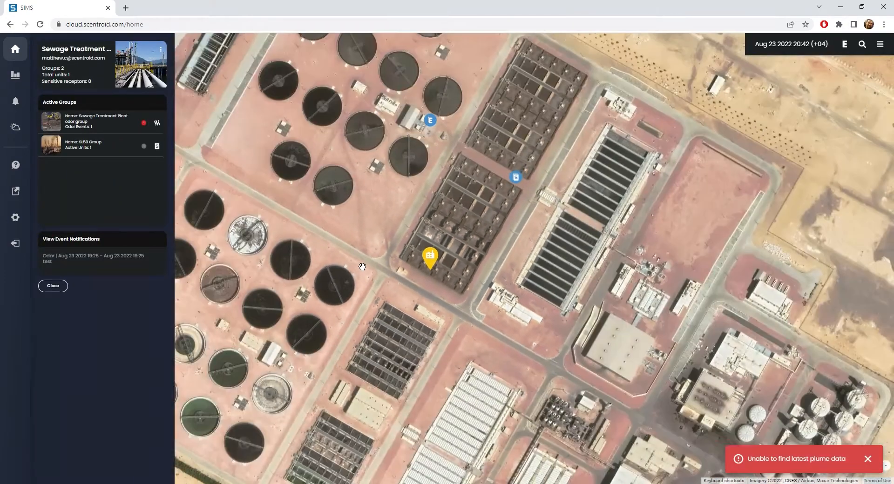
{"action": "left_click_drag", "start_coordinate": [362, 267], "coordinate": [465, 256]}
{"action": "scroll", "coordinate": [466, 260], "scroll_direction": "down", "scroll_amount": 2}
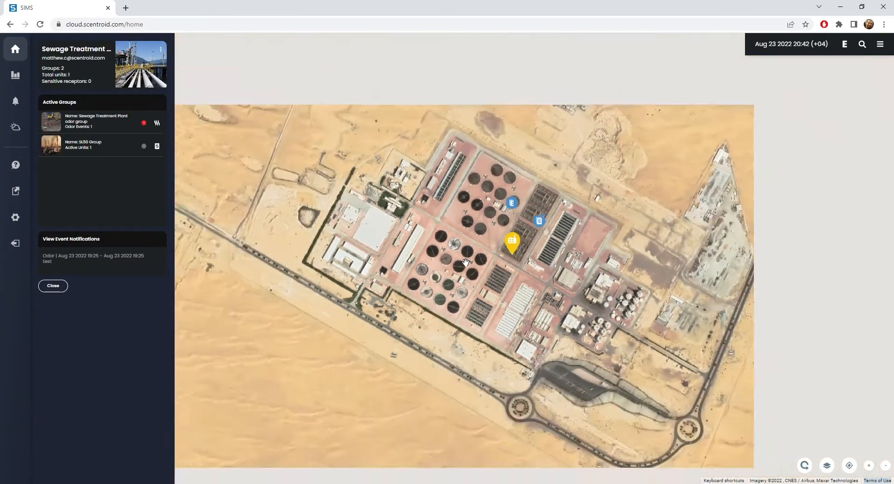
{"action": "scroll", "coordinate": [465, 261], "scroll_direction": "up", "scroll_amount": 2}
{"action": "scroll", "coordinate": [465, 262], "scroll_direction": "down", "scroll_amount": 2}
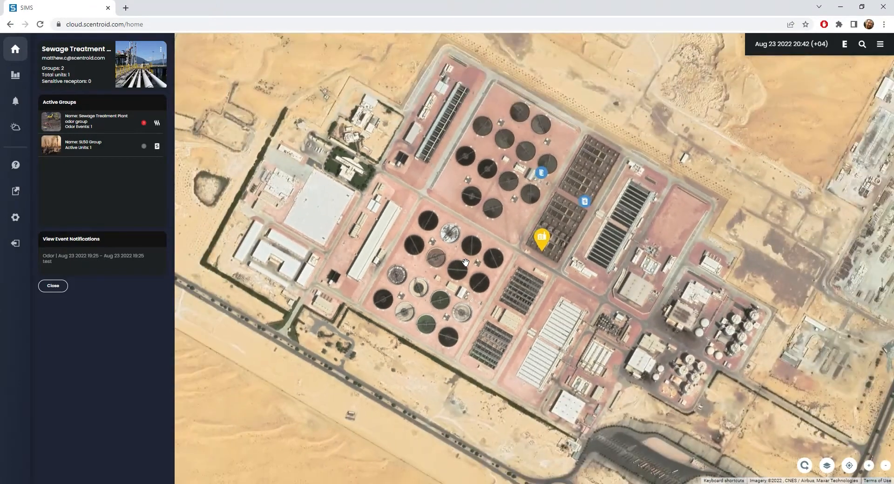
Start a new emission source between the two blocks of circular tanks and name it Sedimentation Tank.
{"action": "right_click", "coordinate": [474, 223]}
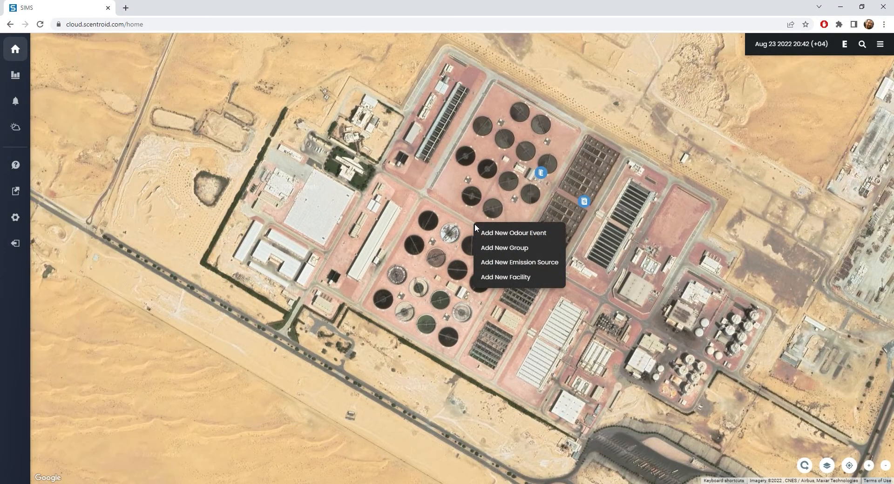
{"action": "left_click", "coordinate": [495, 262]}
{"action": "scroll", "coordinate": [496, 266], "scroll_direction": "down", "scroll_amount": 4}
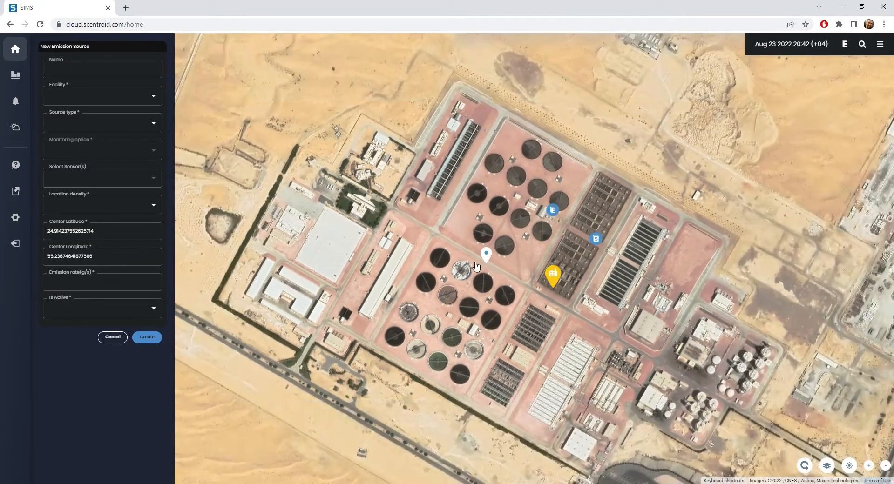
{"action": "left_click", "coordinate": [89, 75]}
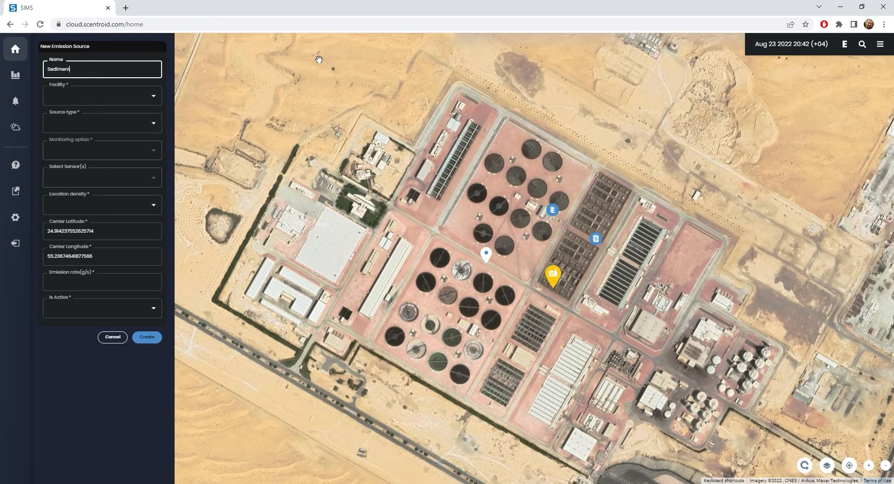
{"action": "left_click", "coordinate": [128, 91]}
Assign the new source to the Sewage Treatment Plant facility and set its type to Rectangular Area Source.
{"action": "left_click", "coordinate": [62, 94]}
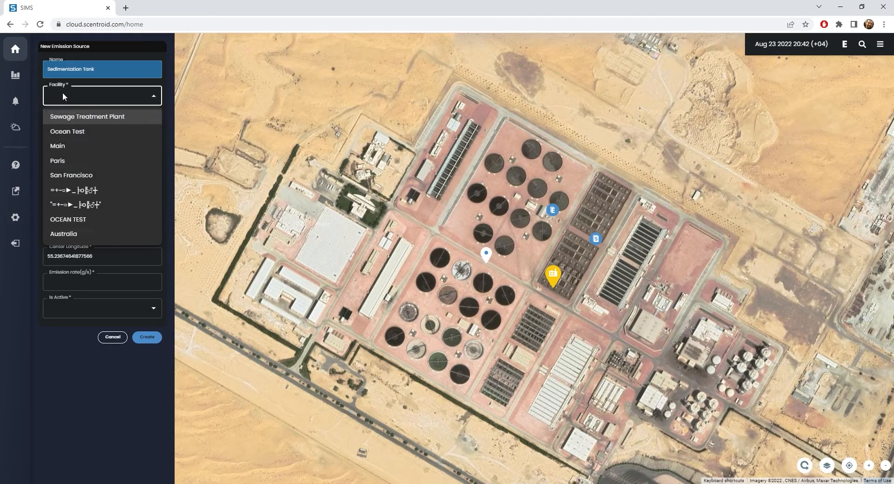
{"action": "left_click", "coordinate": [77, 117]}
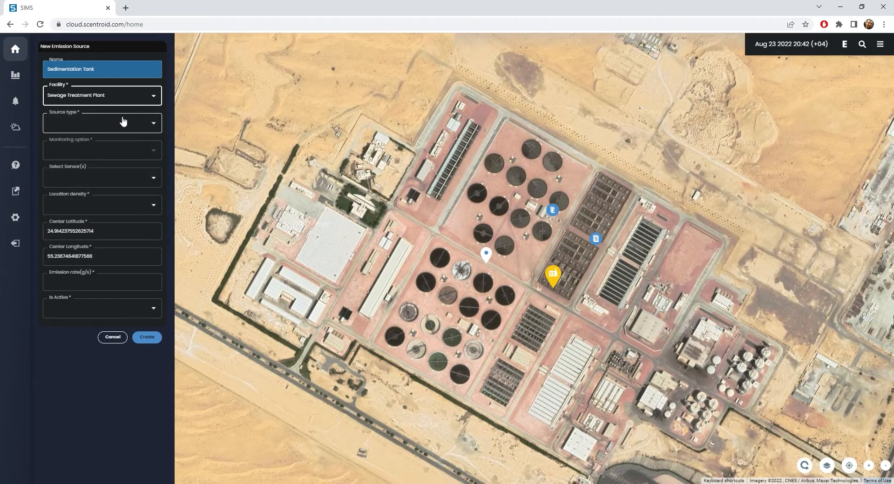
{"action": "left_click", "coordinate": [92, 126]}
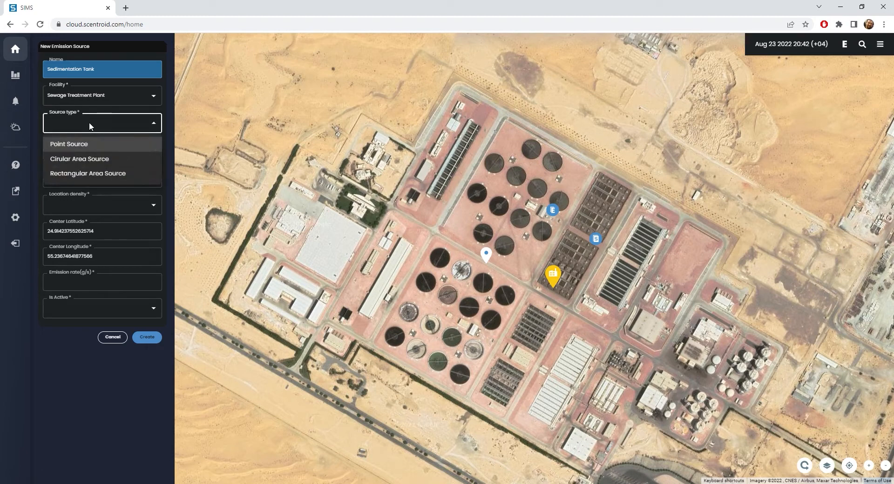
{"action": "left_click", "coordinate": [114, 174]}
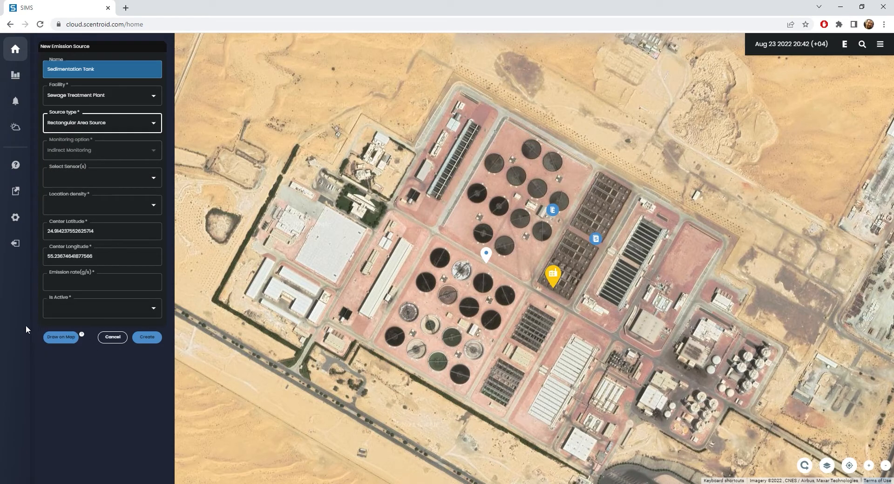
Draw the source area on the map around both blocks of circular tanks, about 603 m by 237 m.
{"action": "left_click", "coordinate": [65, 342]}
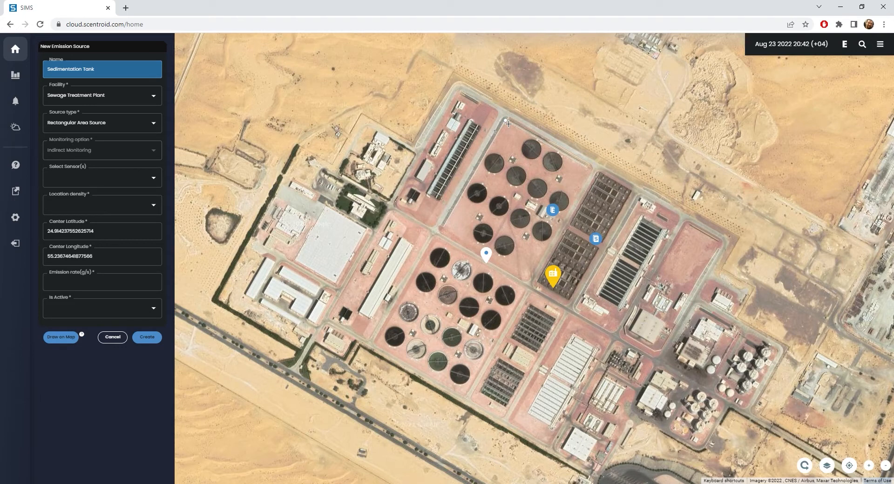
{"action": "left_click", "coordinate": [592, 168]}
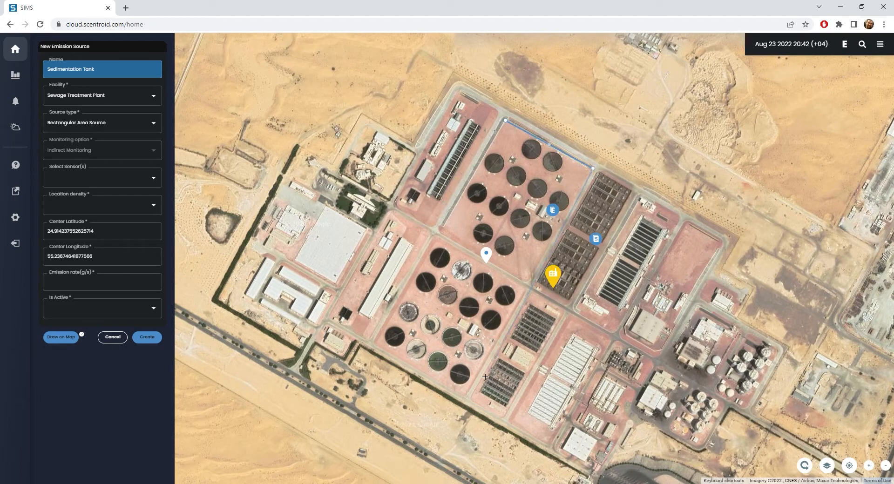
{"action": "left_click", "coordinate": [464, 395]}
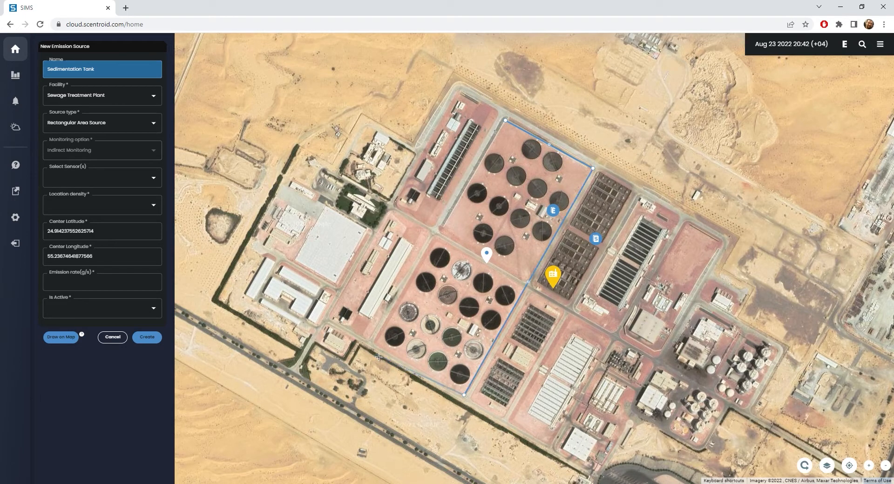
{"action": "left_click", "coordinate": [374, 345]}
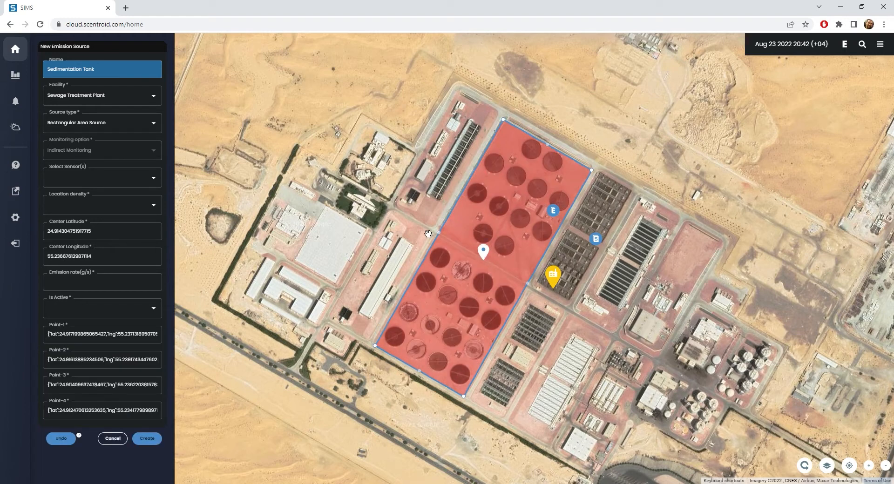
Select the Air-cont sensor of the SL-50 unit in the SL50 Group for the emission source.
{"action": "left_click", "coordinate": [78, 182]}
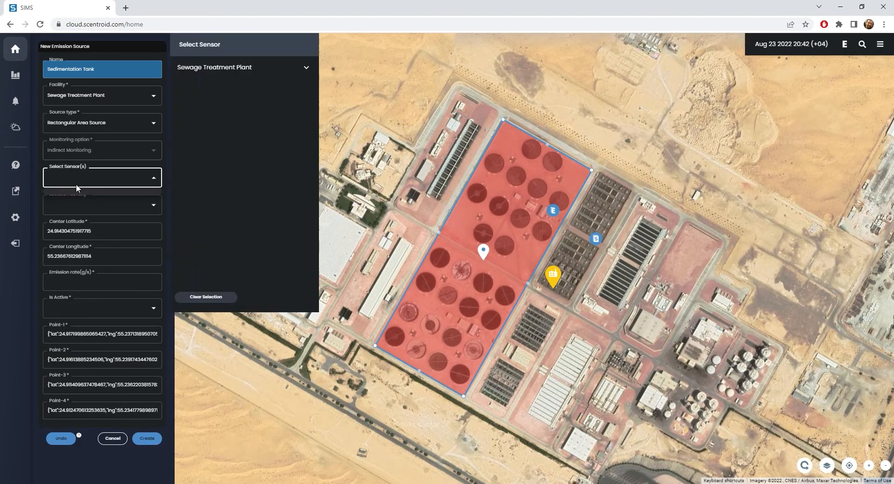
{"action": "left_click", "coordinate": [209, 68]}
{"action": "left_click", "coordinate": [202, 94]}
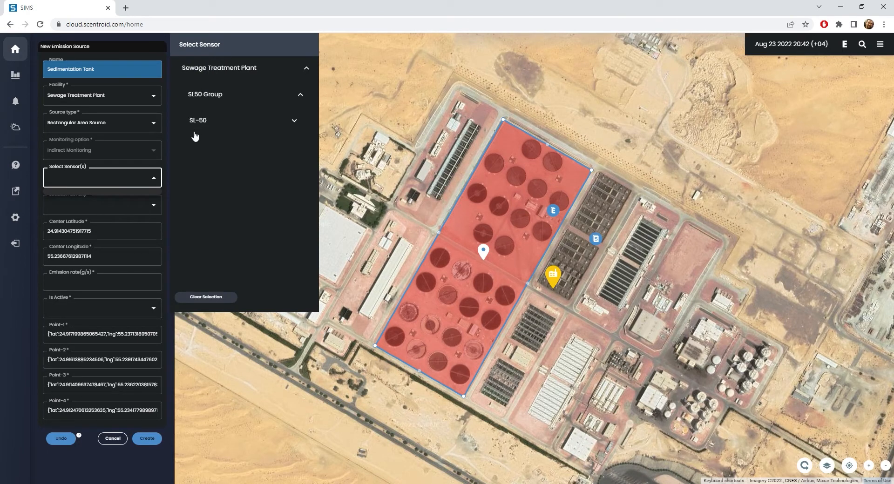
{"action": "left_click", "coordinate": [196, 120]}
{"action": "left_click", "coordinate": [212, 147]}
{"action": "left_click", "coordinate": [133, 212]}
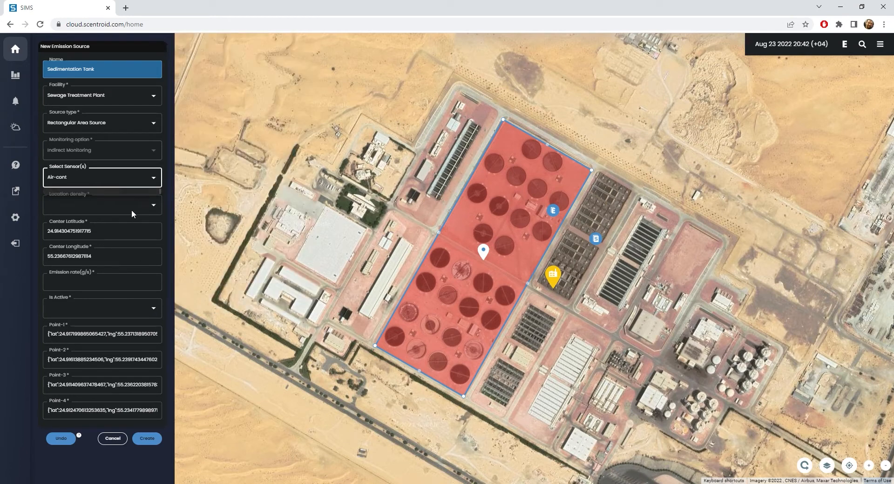
Set the source's location density to Rural and its emission rate to 200 g/s.
{"action": "left_click", "coordinate": [117, 211]}
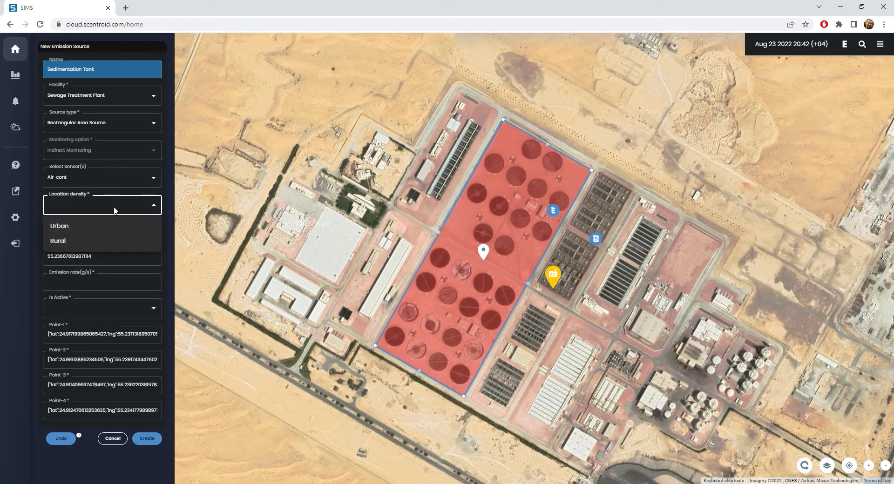
{"action": "left_click", "coordinate": [91, 241]}
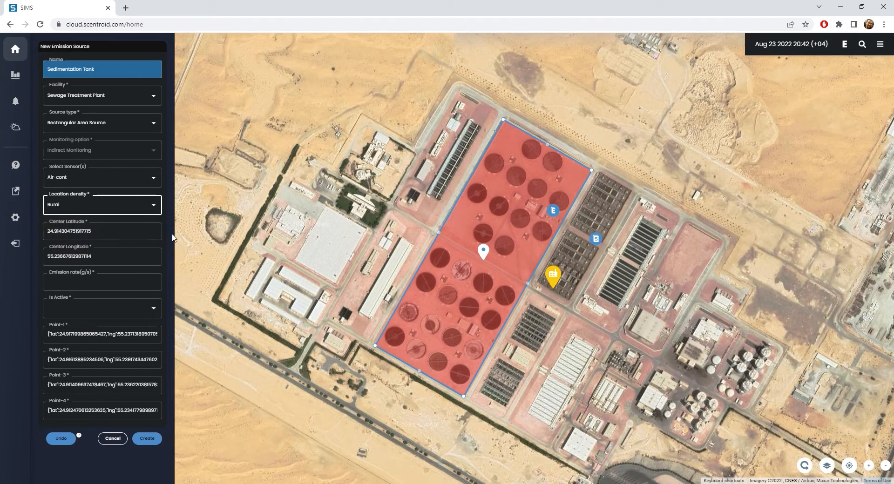
{"action": "left_click", "coordinate": [107, 289]}
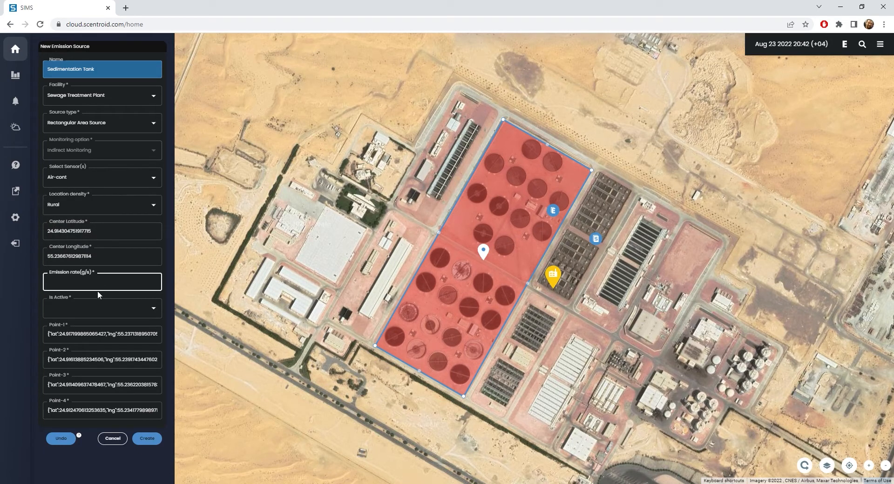
{"action": "type", "text": "200"}
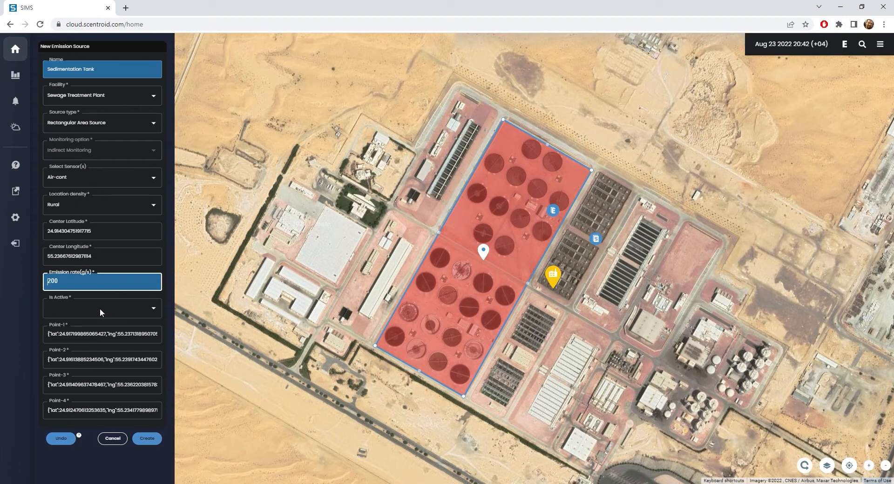
Set the emission source as active and create it.
{"action": "left_click", "coordinate": [77, 316]}
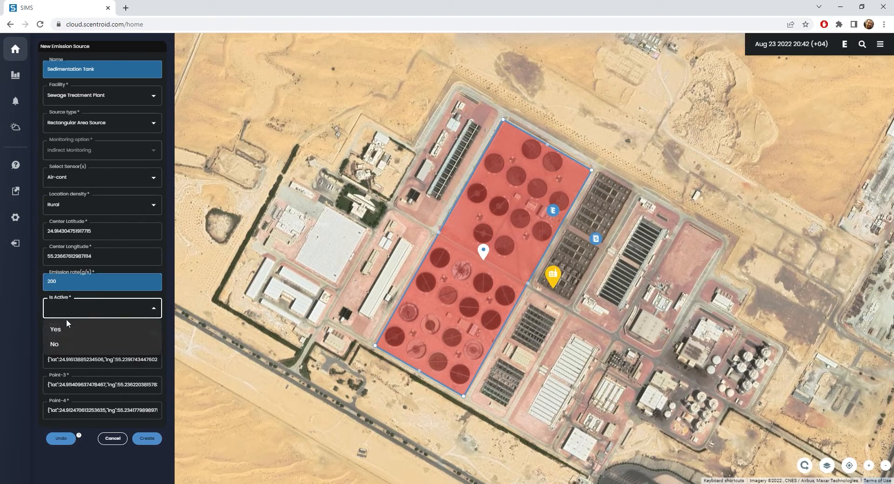
{"action": "left_click", "coordinate": [62, 331]}
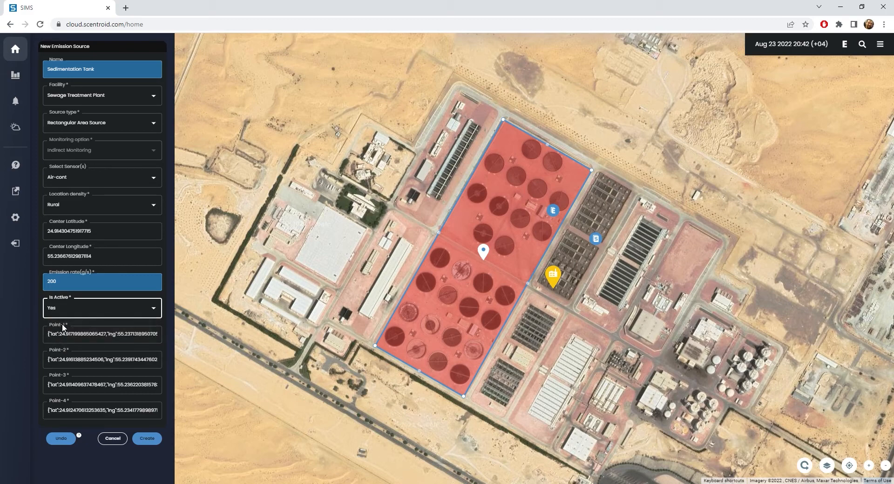
{"action": "left_click", "coordinate": [148, 439]}
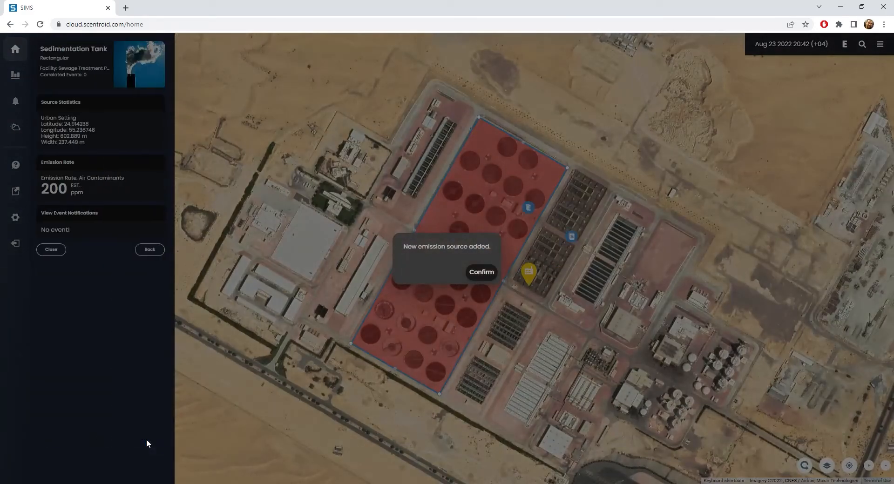
{"action": "left_click", "coordinate": [487, 274]}
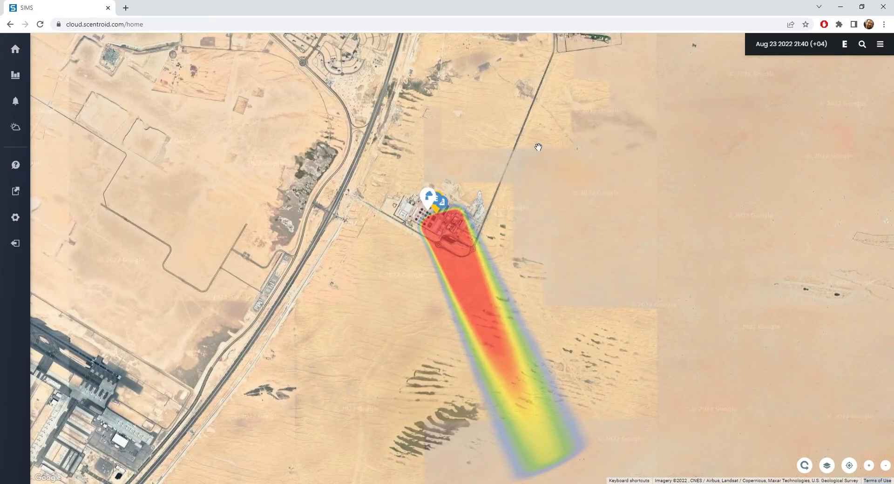
Open the Sedimentation Tank's details from the map and check the emission source chosen in the Start/End search settings.
{"action": "left_click", "coordinate": [429, 203]}
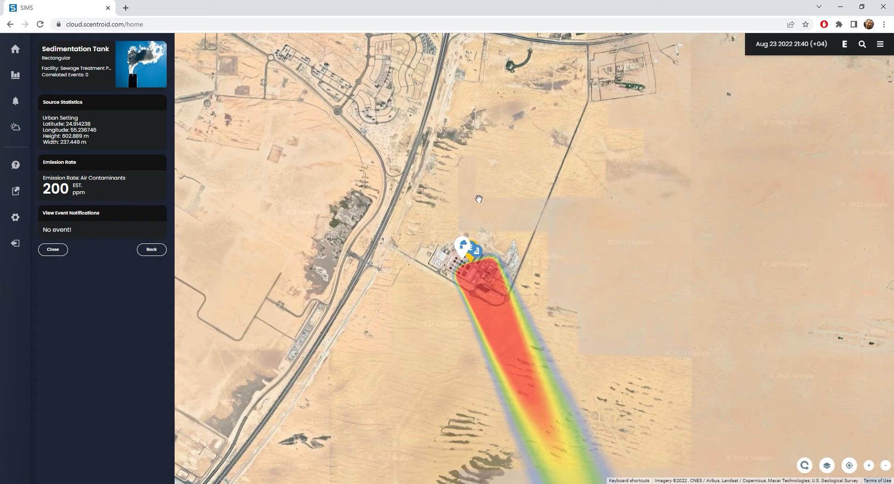
{"action": "left_click", "coordinate": [880, 44]}
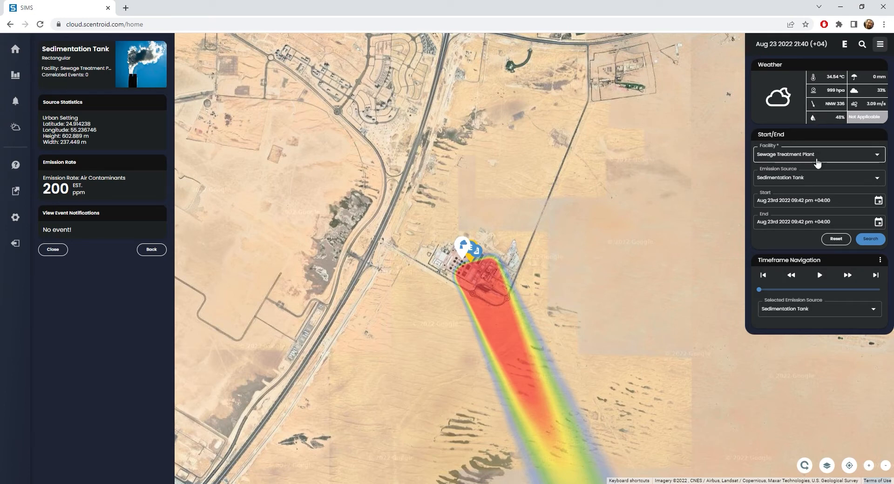
{"action": "left_click", "coordinate": [812, 178]}
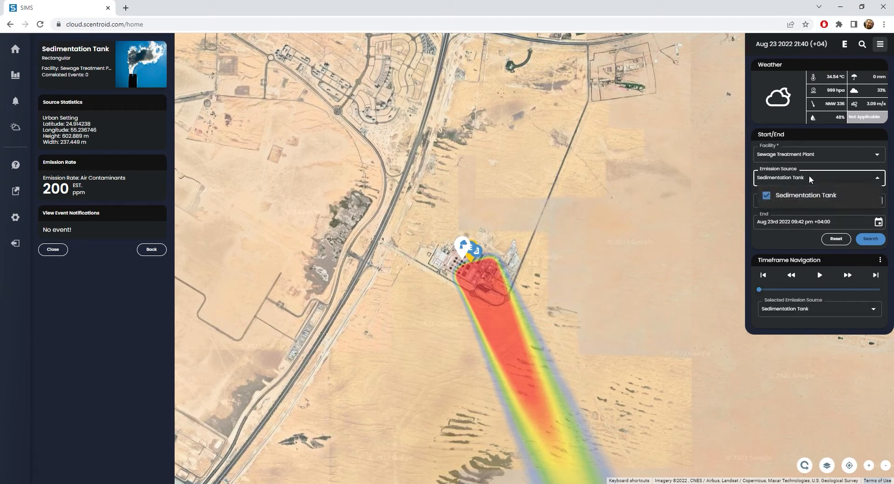
{"action": "left_click", "coordinate": [800, 196]}
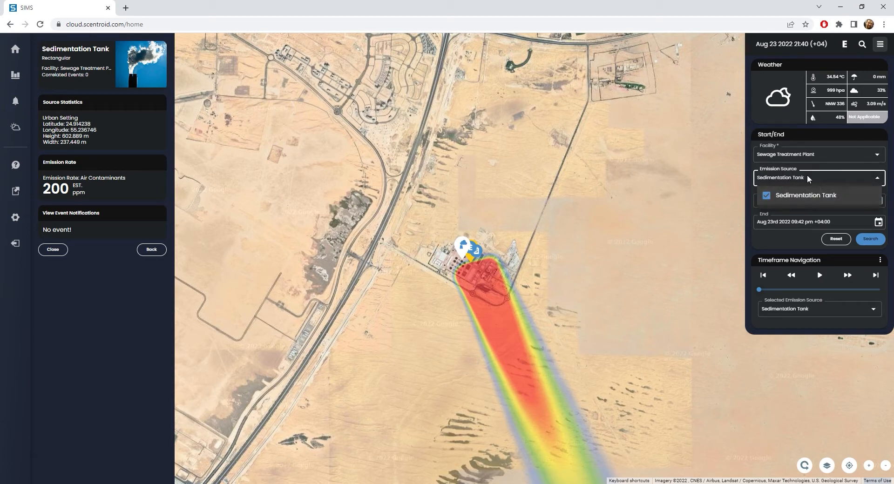
{"action": "left_click", "coordinate": [831, 167]}
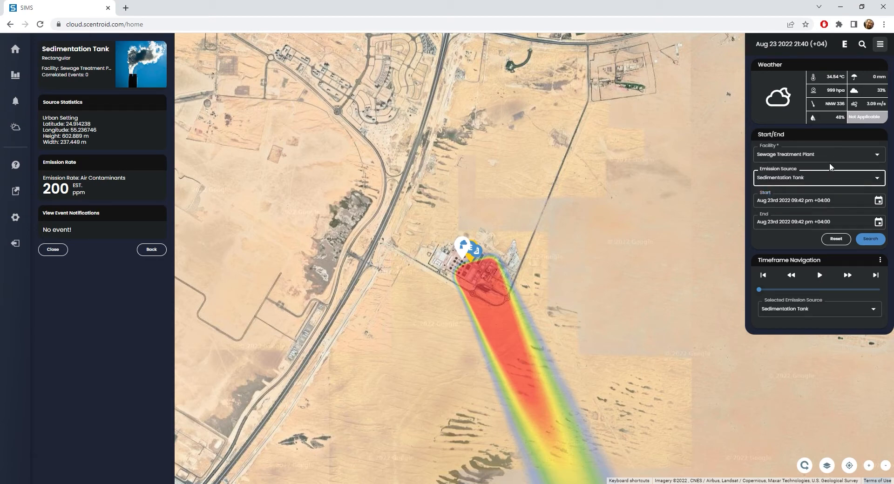
Set the start date of the plume search to August 1st 2022.
{"action": "left_click", "coordinate": [883, 203]}
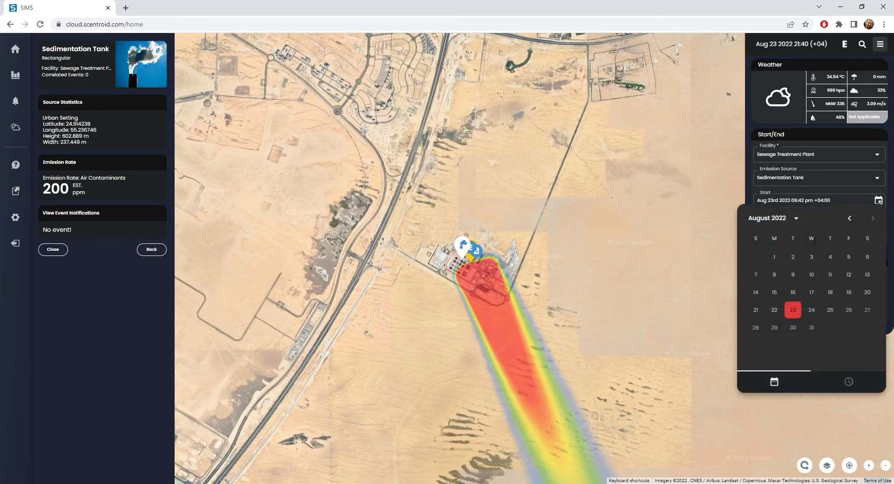
{"action": "left_click", "coordinate": [771, 255]}
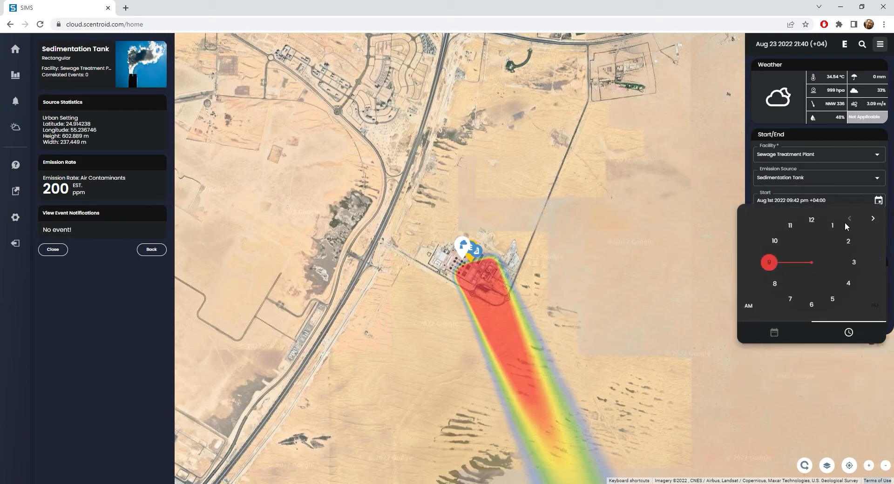
{"action": "left_click", "coordinate": [855, 189]}
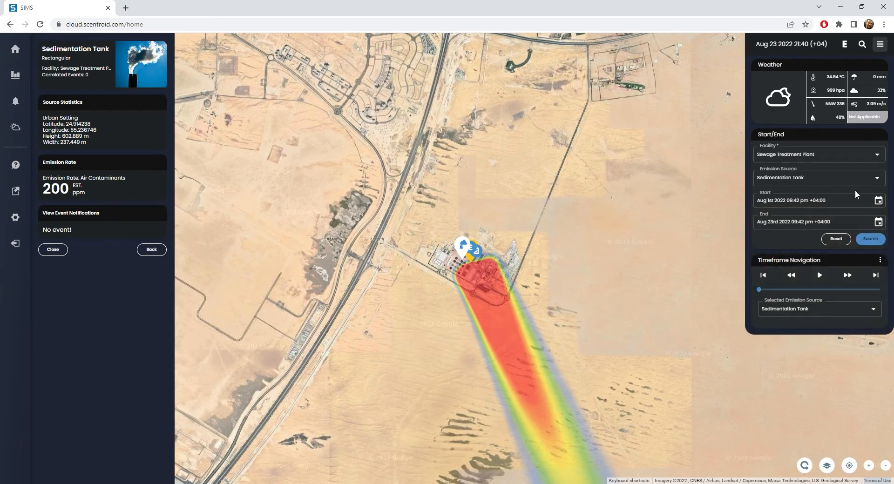
Run the plume search for the Sedimentation Tank and hide the search settings panel.
{"action": "left_click", "coordinate": [869, 239]}
{"action": "left_click", "coordinate": [880, 45]}
{"action": "left_click", "coordinate": [804, 464]}
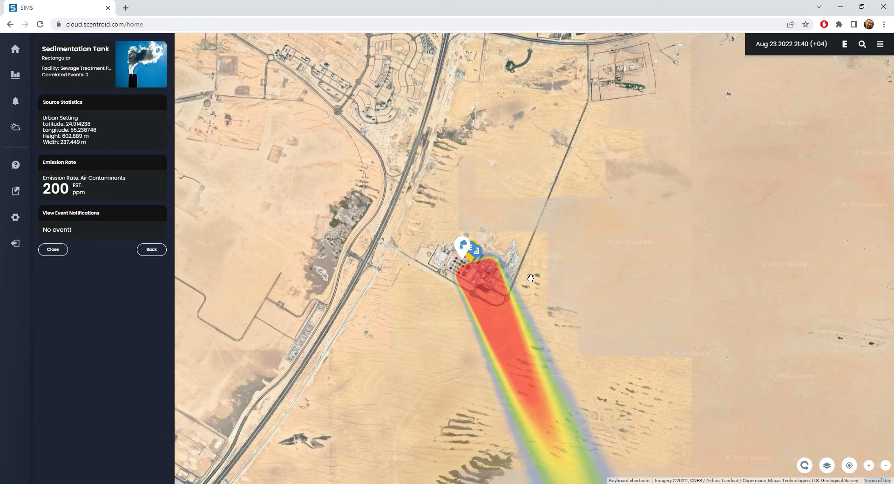
Start a new odour event inside the plume, just north of the western roundabout below the plant, and close the source details.
{"action": "scroll", "coordinate": [528, 276], "scroll_direction": "up", "scroll_amount": 1}
{"action": "scroll", "coordinate": [529, 276], "scroll_direction": "up", "scroll_amount": 1}
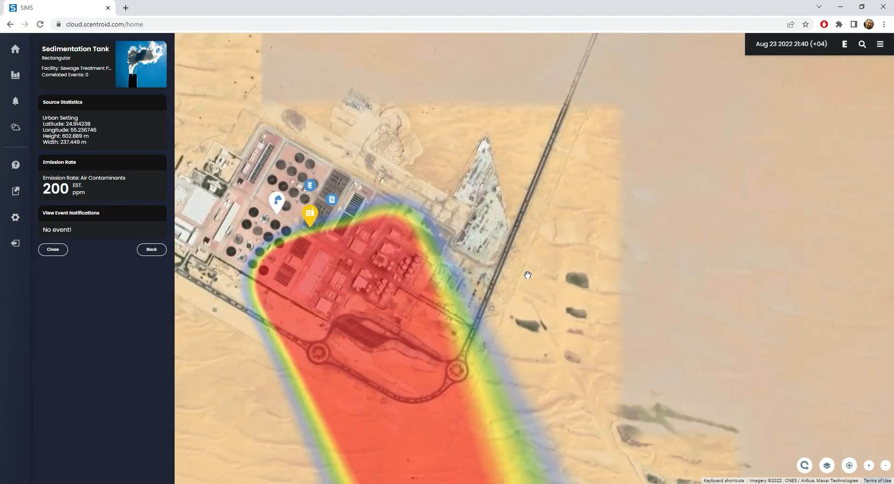
{"action": "left_click_drag", "start_coordinate": [556, 283], "coordinate": [682, 182]}
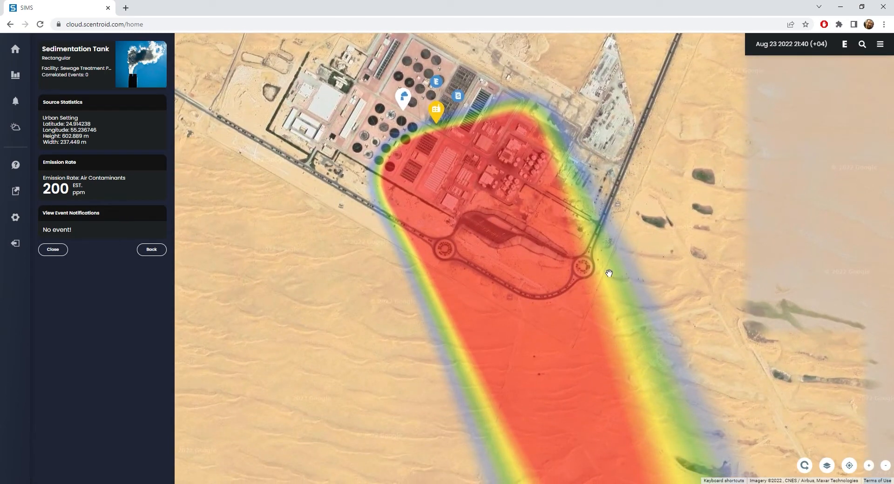
{"action": "scroll", "coordinate": [471, 214], "scroll_direction": "up", "scroll_amount": 1}
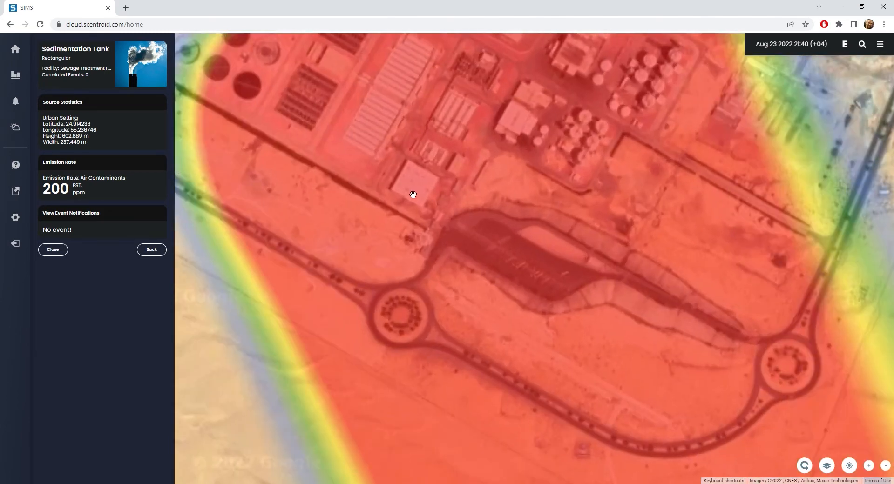
{"action": "scroll", "coordinate": [414, 196], "scroll_direction": "up", "scroll_amount": 1}
{"action": "left_click_drag", "start_coordinate": [415, 201], "coordinate": [468, 142]}
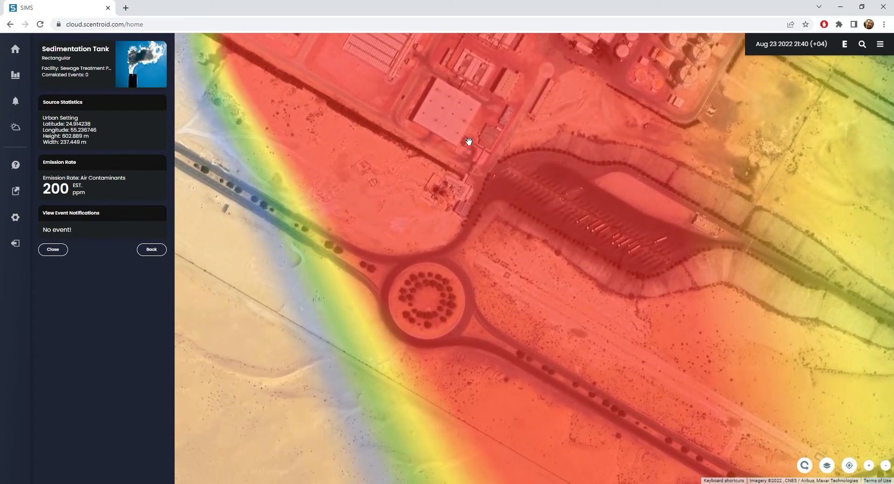
{"action": "right_click", "coordinate": [445, 217]}
{"action": "left_click", "coordinate": [464, 225]}
{"action": "scroll", "coordinate": [447, 215], "scroll_direction": "up", "scroll_amount": 2}
{"action": "scroll", "coordinate": [478, 224], "scroll_direction": "down", "scroll_amount": 2}
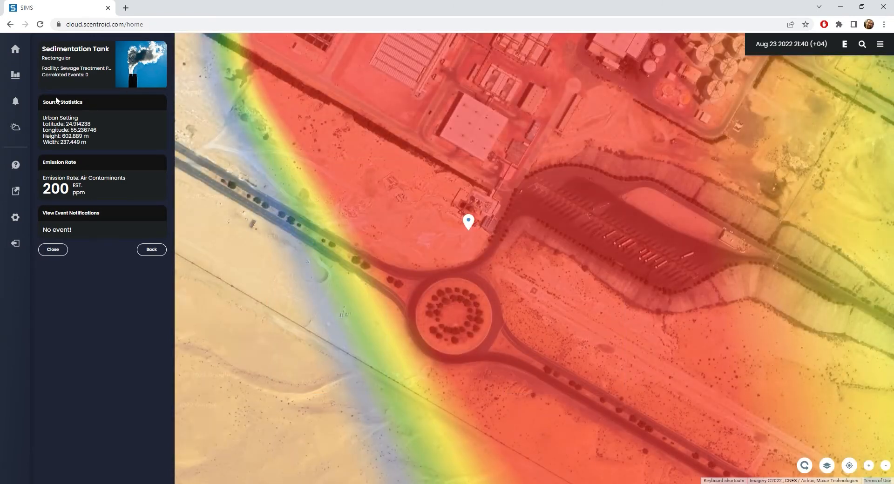
{"action": "left_click", "coordinate": [60, 249]}
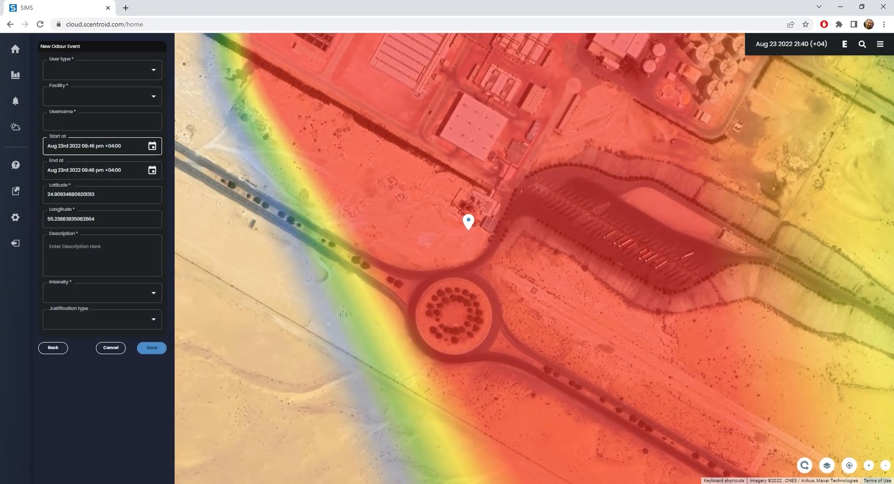
Set the odour event's user type to External User and facility to Sewage Treatment Plant, and enter the reporter's name as username.
{"action": "left_click", "coordinate": [86, 69]}
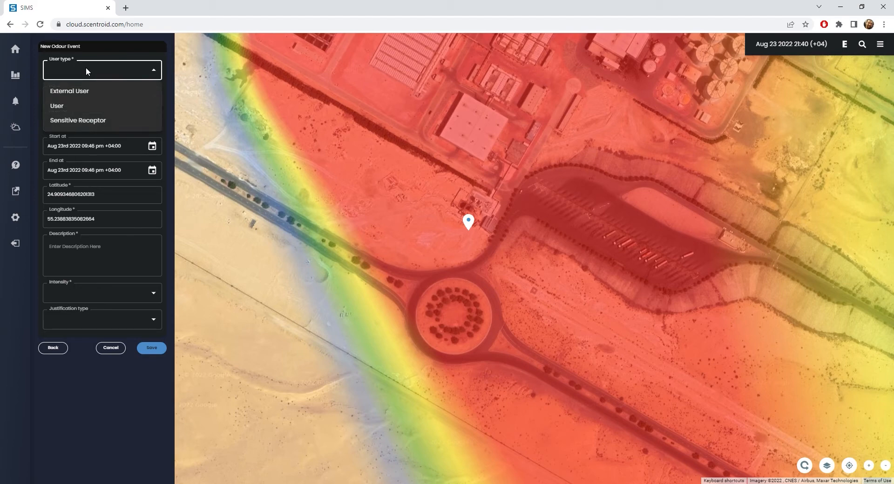
{"action": "left_click", "coordinate": [87, 95]}
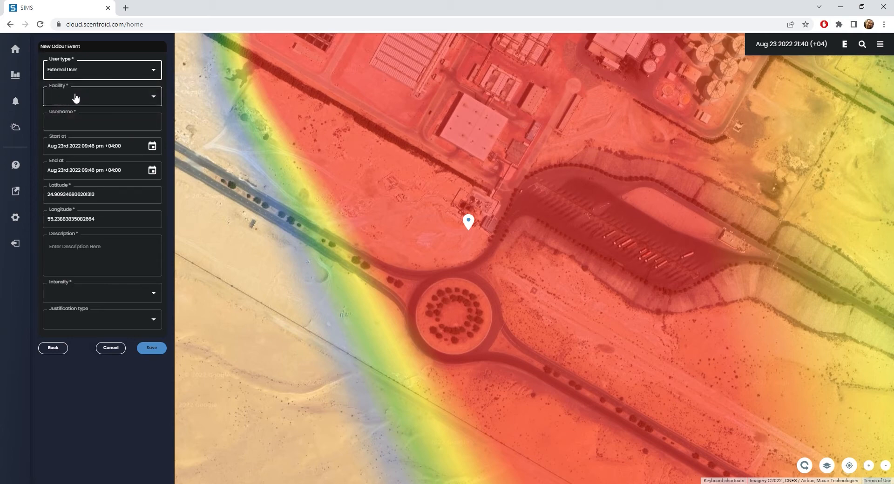
{"action": "left_click", "coordinate": [79, 96]}
{"action": "left_click", "coordinate": [101, 116]}
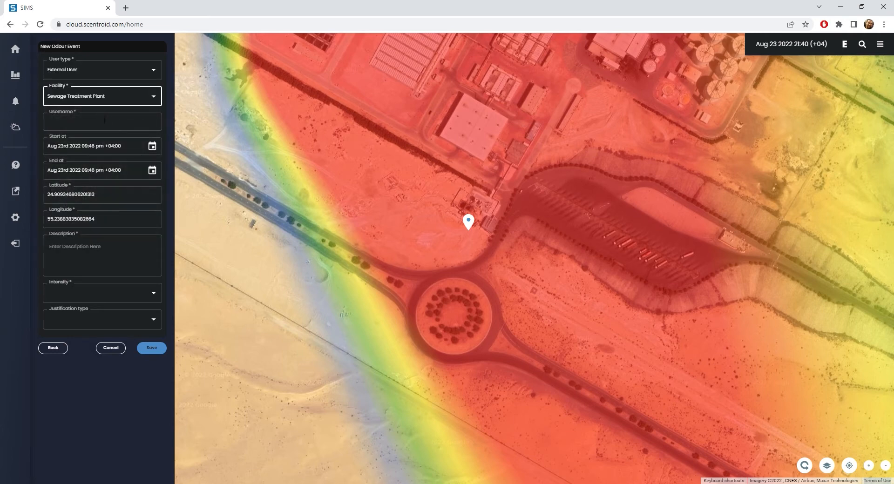
{"action": "left_click", "coordinate": [101, 129]}
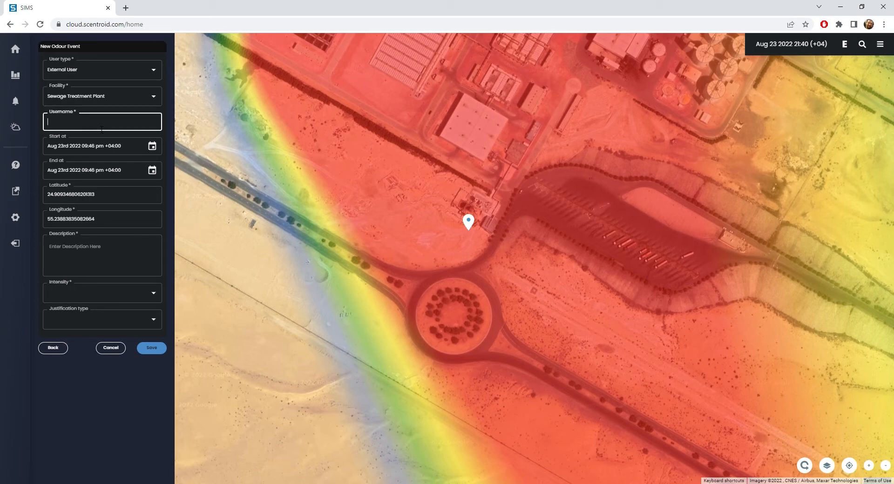
{"action": "type", "text": "John Smith"}
Describe the event as "Noticed Odor, phoned it in immediately" and set its intensity to 5-Very Unhealthy.
{"action": "left_click", "coordinate": [114, 249]}
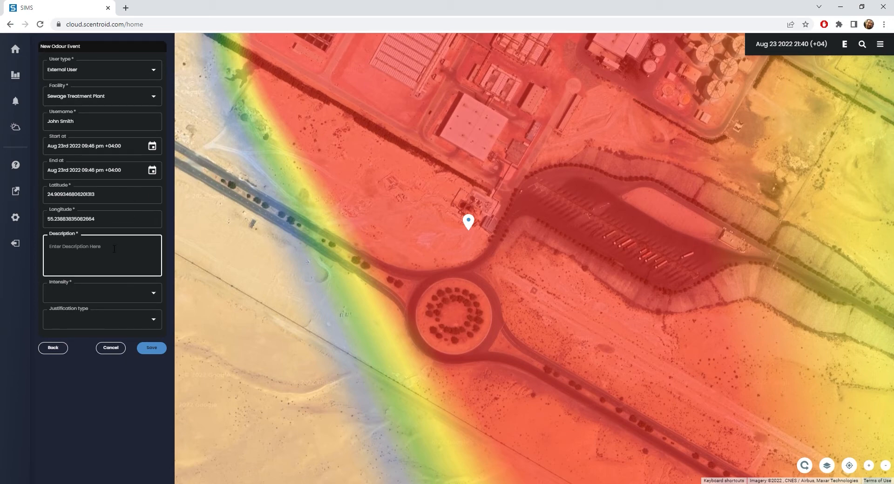
{"action": "type", "text": "Noticed Odor, phoned it in immediately"}
{"action": "left_click", "coordinate": [125, 292]}
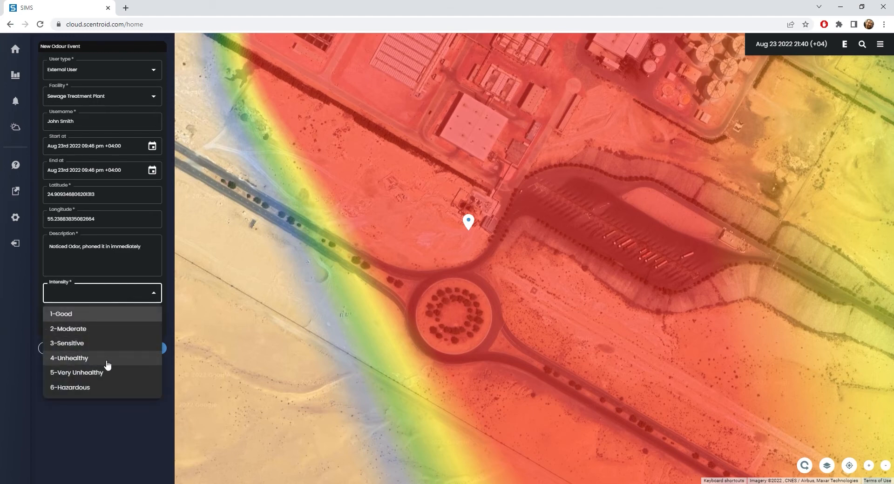
{"action": "left_click", "coordinate": [106, 372]}
Choose Automatic Justification for the odour event inside the plume and save it.
{"action": "left_click", "coordinate": [103, 326]}
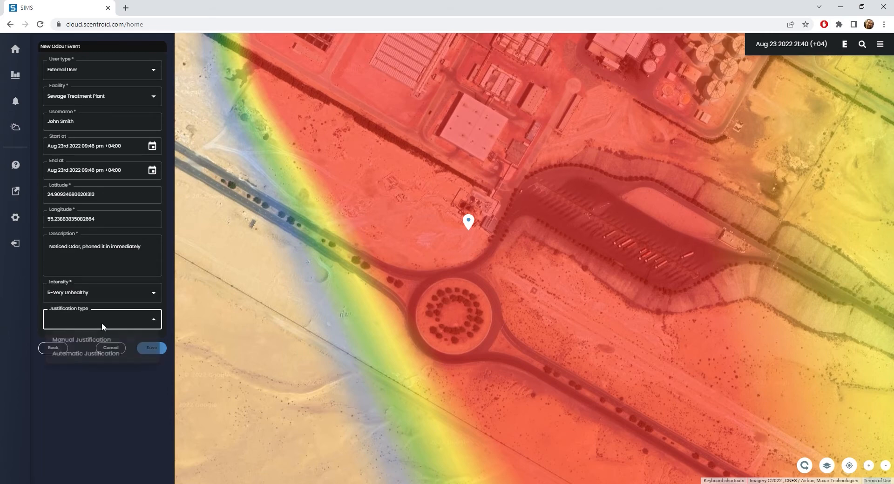
{"action": "left_click", "coordinate": [92, 357]}
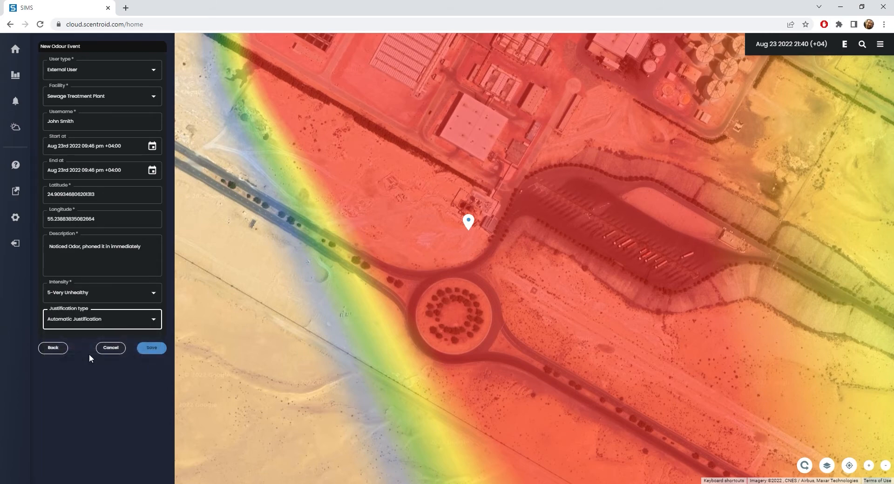
{"action": "left_click", "coordinate": [158, 349]}
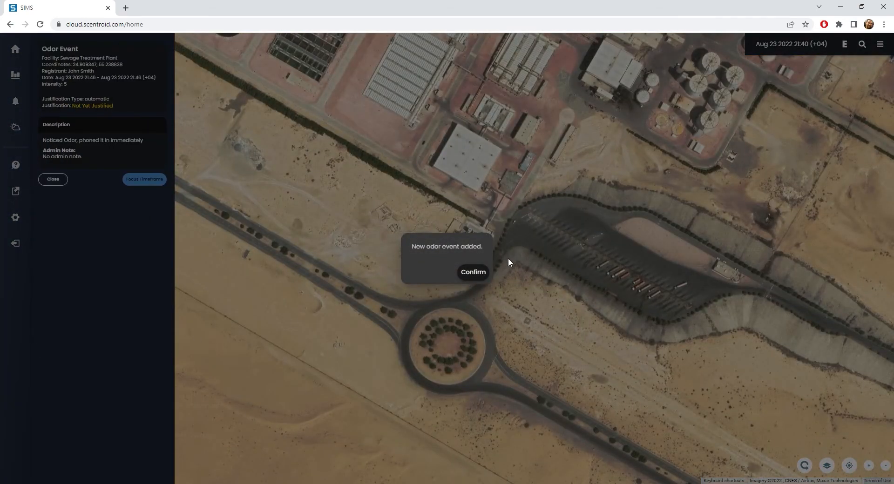
{"action": "left_click", "coordinate": [475, 271]}
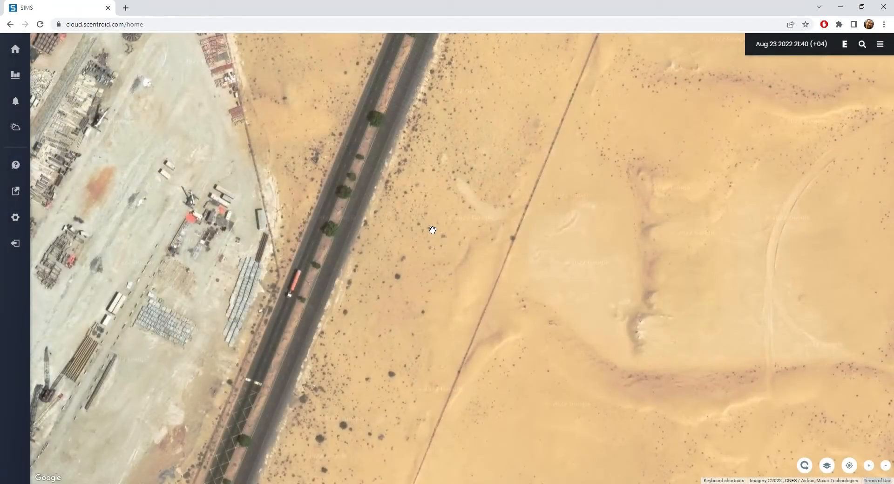
Start a second odour event in the desert east of the road, with External User, Sewage Treatment Plant and the reporter's name as username.
{"action": "right_click", "coordinate": [432, 229]}
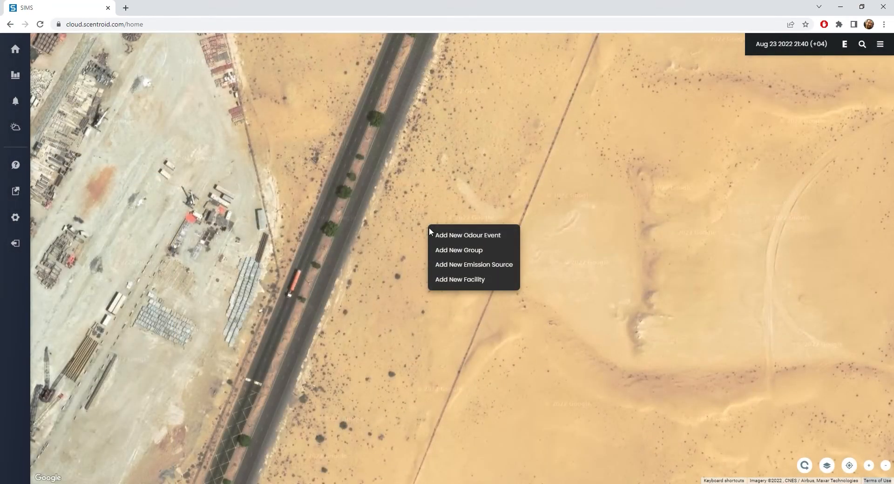
{"action": "left_click", "coordinate": [468, 235]}
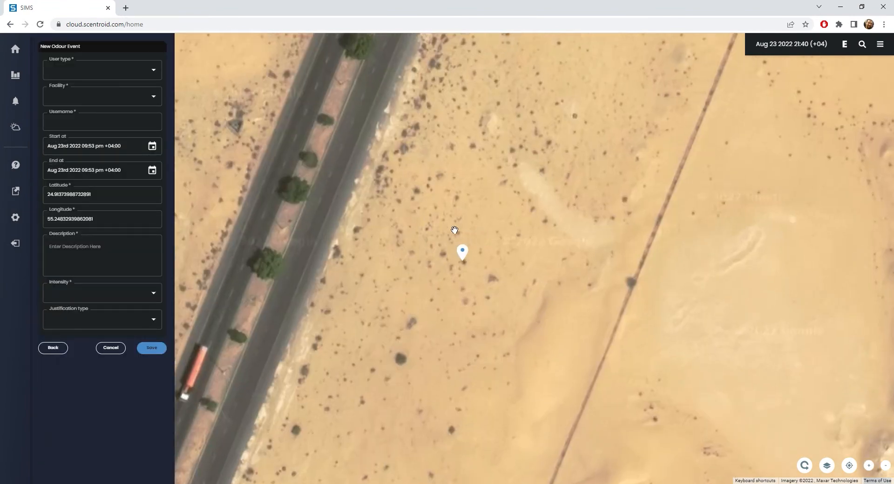
{"action": "left_click", "coordinate": [74, 74]}
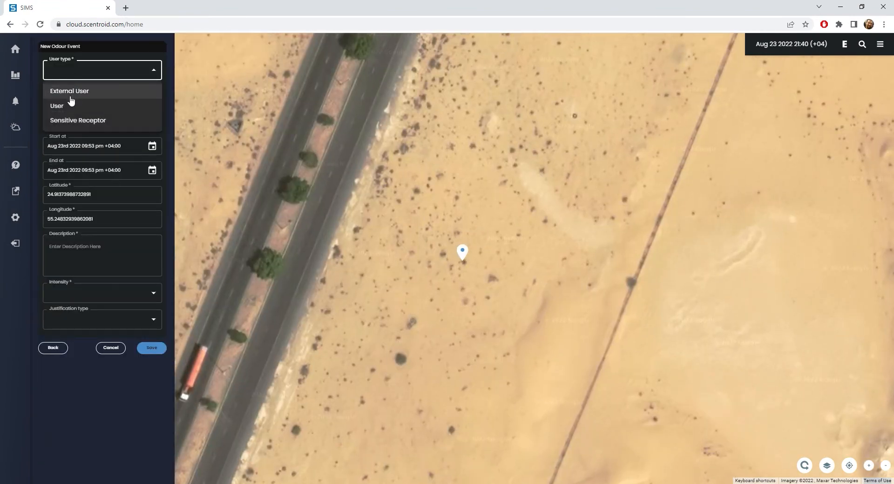
{"action": "left_click", "coordinate": [70, 92]}
{"action": "left_click", "coordinate": [78, 96]}
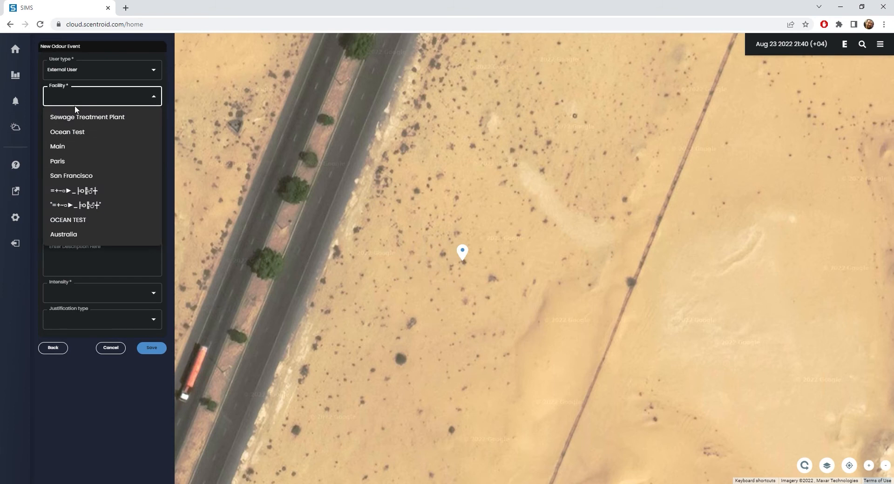
{"action": "left_click", "coordinate": [76, 117]}
{"action": "left_click", "coordinate": [82, 126]}
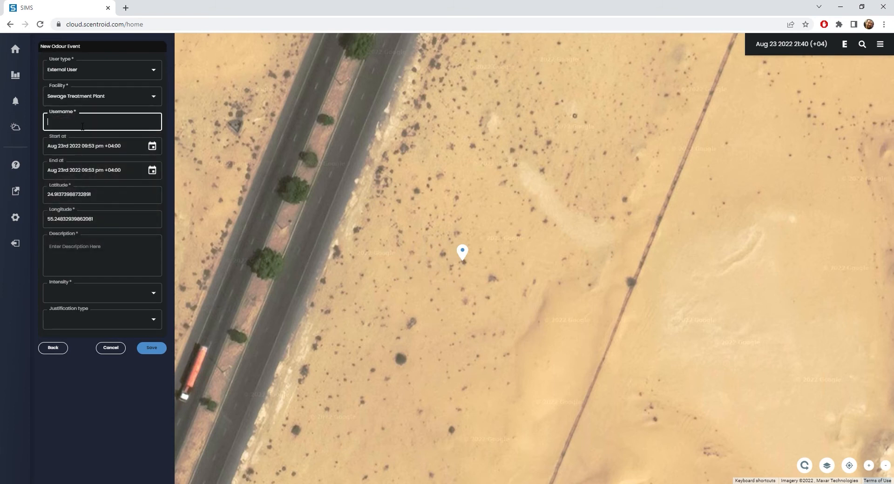
{"action": "type", "text": "John Smith"}
Describe the second event as "Noticed Odor, contacted company to notify us" and set its intensity to 3-Sensitive.
{"action": "left_click", "coordinate": [101, 258]}
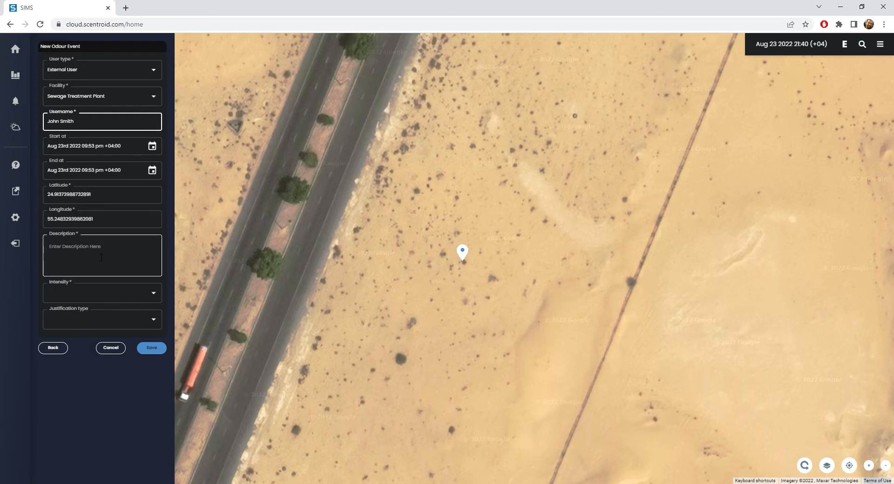
{"action": "left_click", "coordinate": [100, 258]}
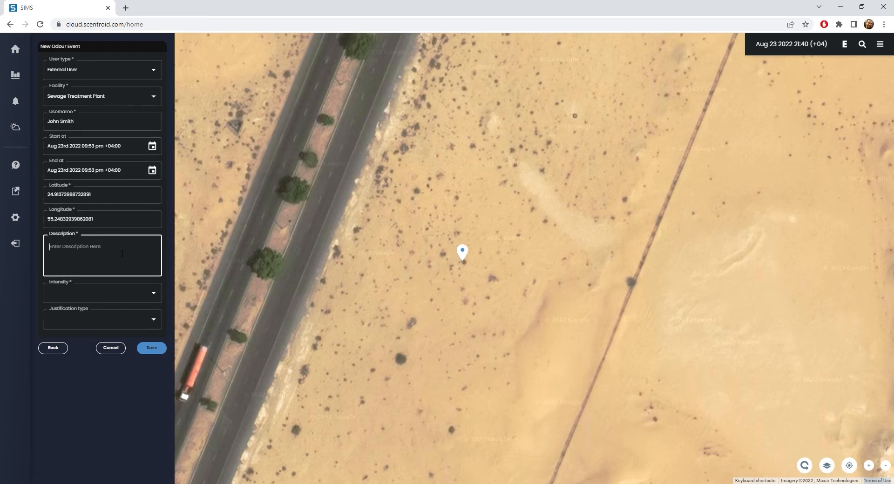
{"action": "type", "text": "Noticed Odor, contacted company to notify us"}
{"action": "left_click", "coordinate": [107, 295]}
{"action": "left_click", "coordinate": [115, 343]}
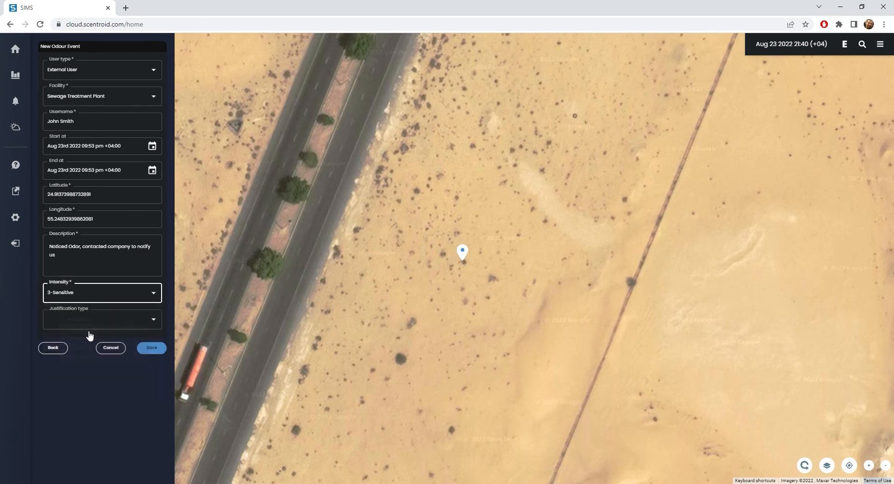
Choose Automatic Justification for the odour event east of the road and save it.
{"action": "left_click", "coordinate": [93, 321]}
{"action": "left_click", "coordinate": [101, 362]}
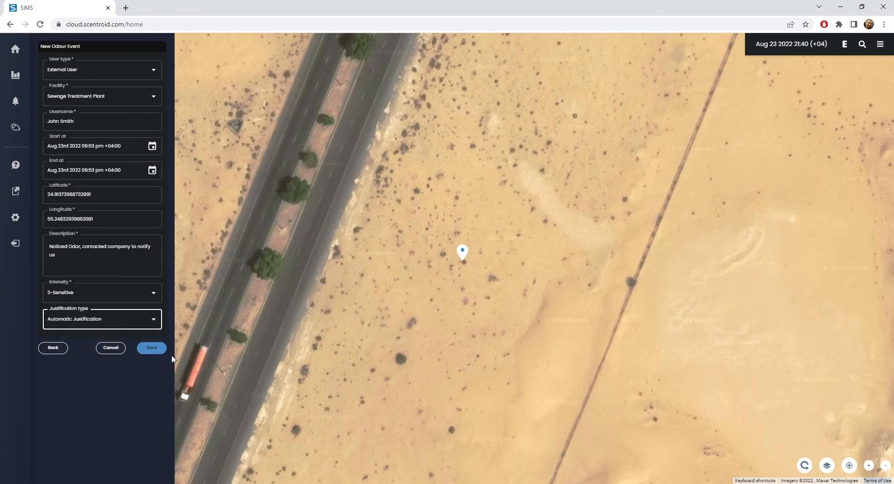
{"action": "left_click", "coordinate": [153, 348]}
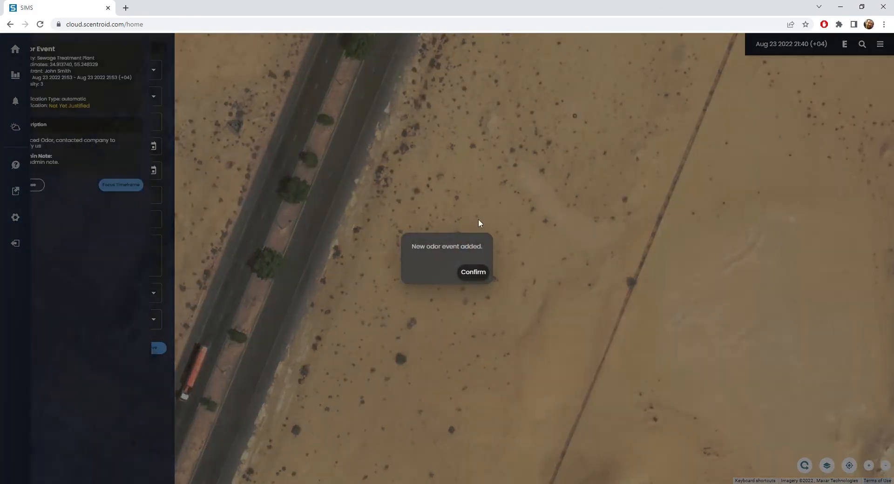
{"action": "left_click", "coordinate": [472, 272]}
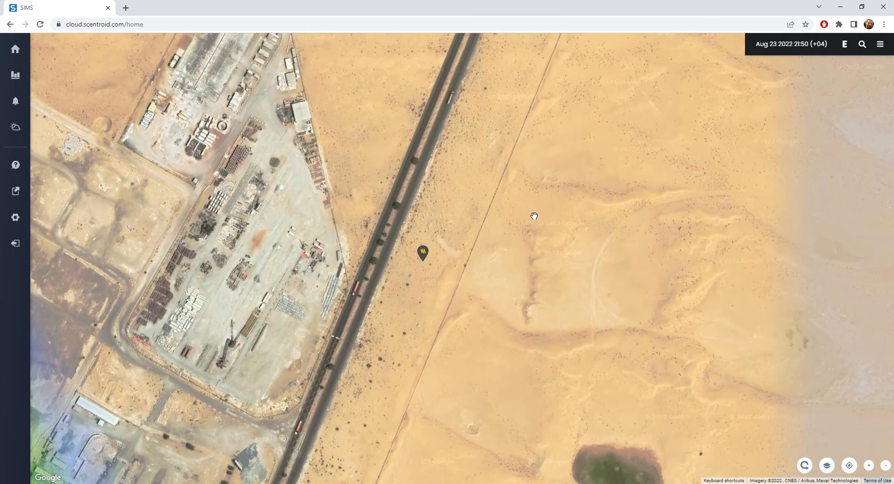
Check the details and justification status of both odour events on the map, closing each one after viewing.
{"action": "left_click", "coordinate": [422, 254]}
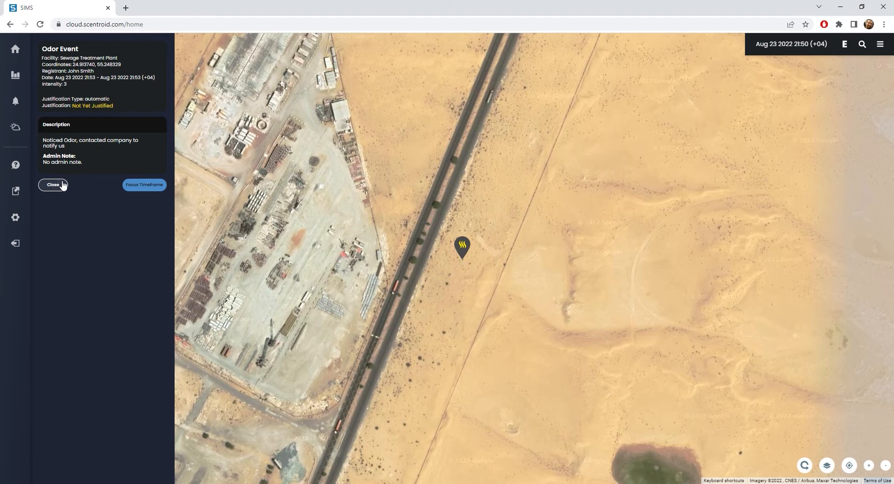
{"action": "left_click", "coordinate": [53, 185]}
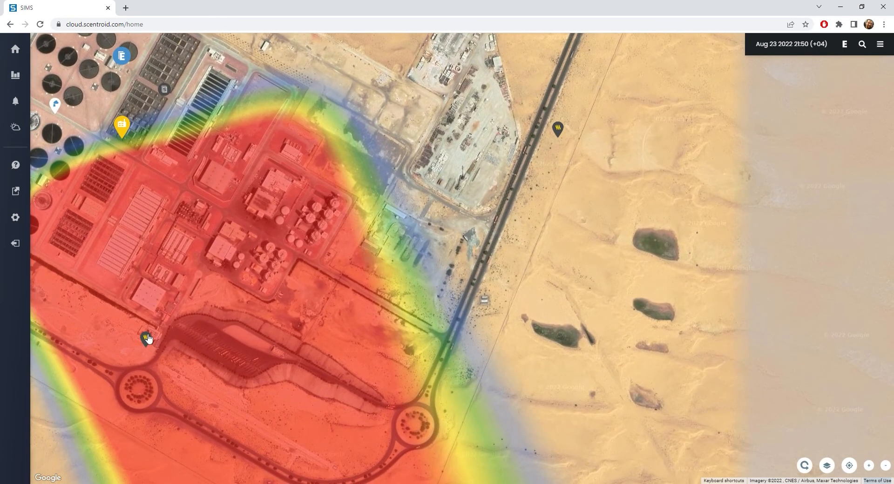
{"action": "left_click", "coordinate": [147, 338]}
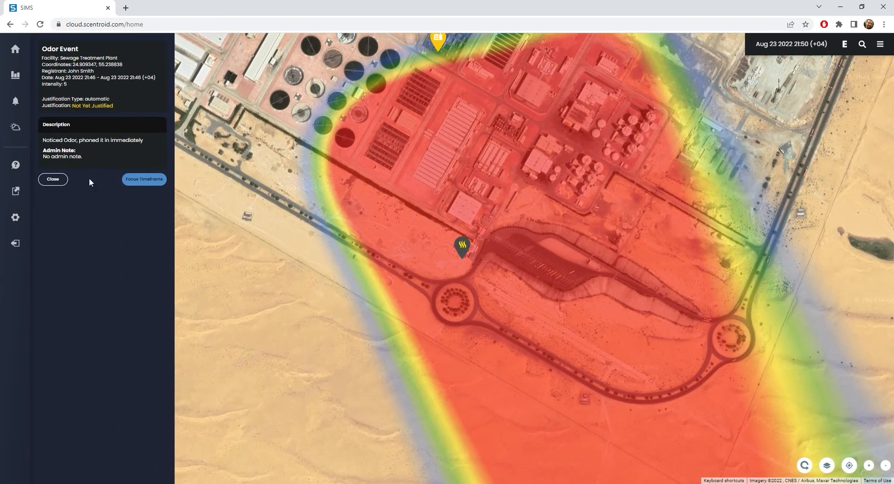
{"action": "left_click", "coordinate": [53, 180]}
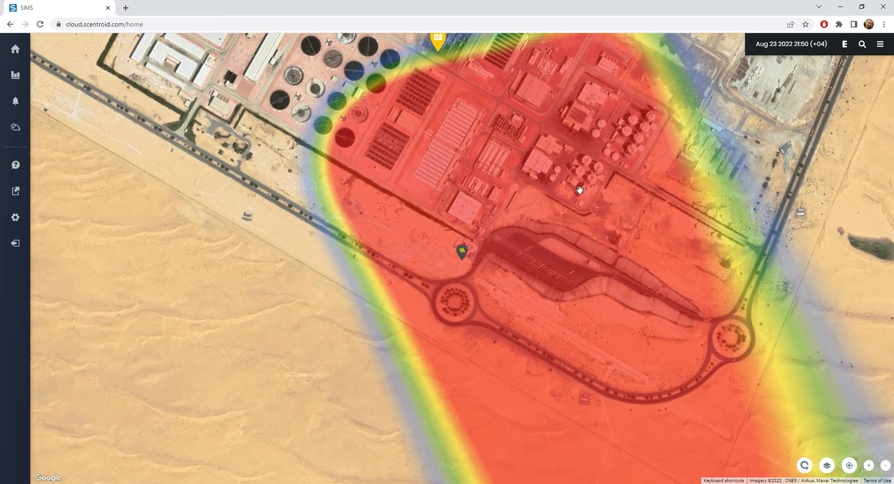
Reopen the odour event inside the plume and the one east of the road to compare their automatic justification results.
{"action": "left_click_drag", "start_coordinate": [578, 191], "coordinate": [359, 336]}
{"action": "left_click", "coordinate": [242, 390]}
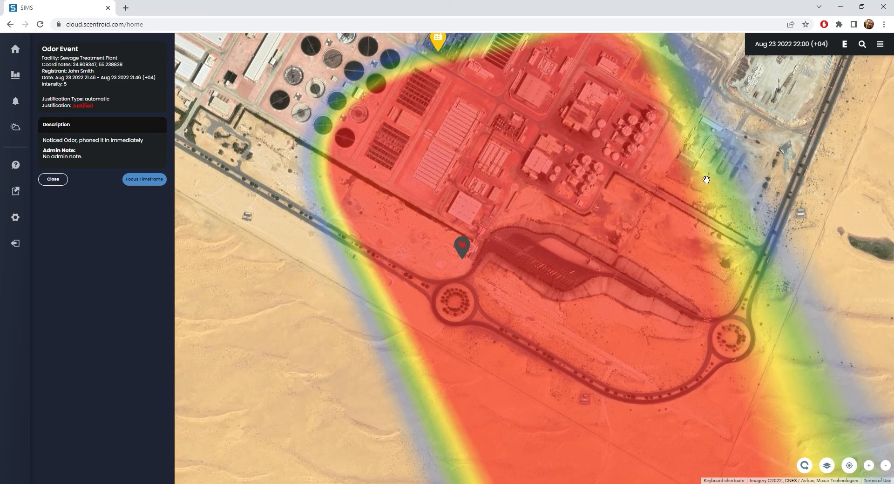
{"action": "left_click_drag", "start_coordinate": [706, 180], "coordinate": [494, 353]}
{"action": "left_click", "coordinate": [630, 239]}
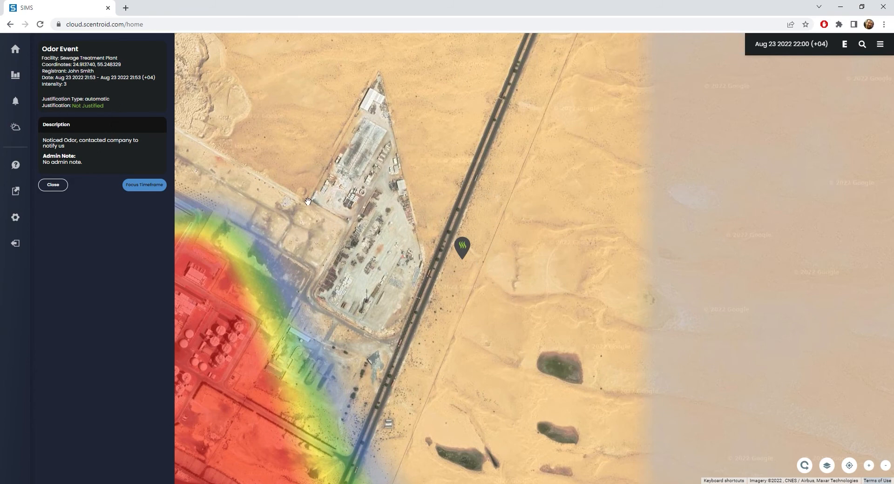
Close the odor event details and show the all-time Event Summary notifications for the Sewage Treatment Plant facility's odor group.
{"action": "left_click", "coordinate": [19, 106]}
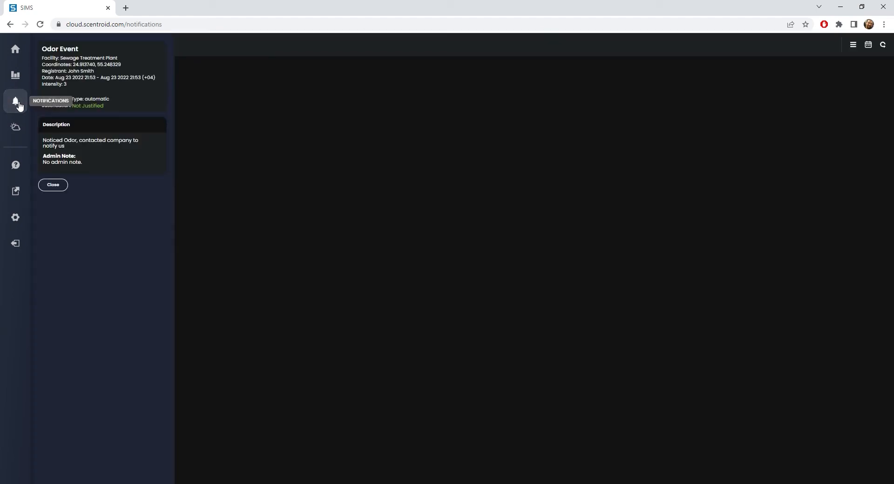
{"action": "left_click", "coordinate": [65, 184]}
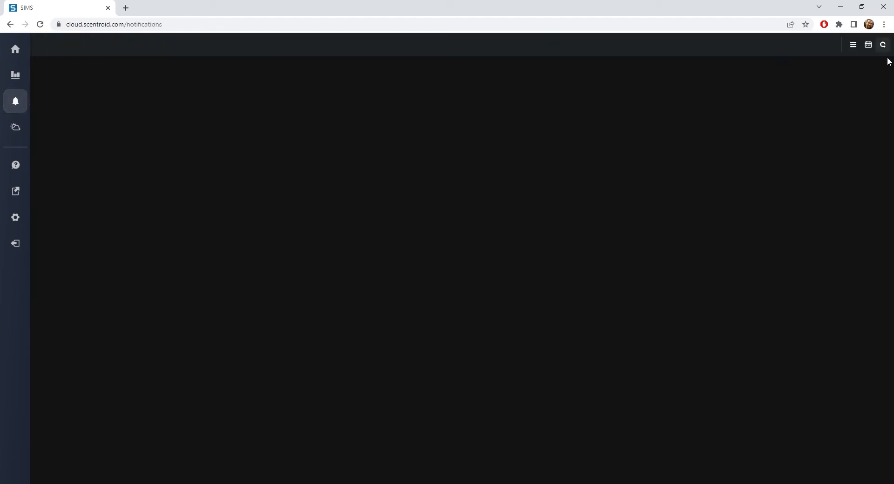
{"action": "left_click", "coordinate": [854, 45]}
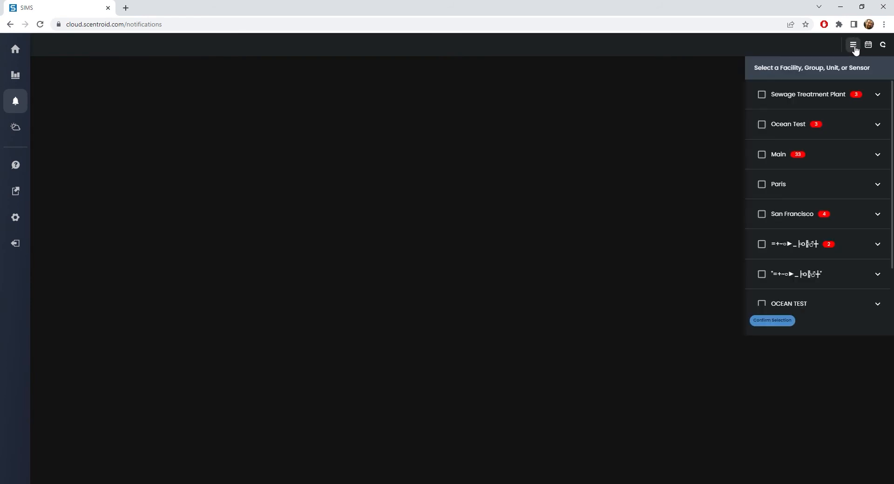
{"action": "left_click", "coordinate": [761, 96]}
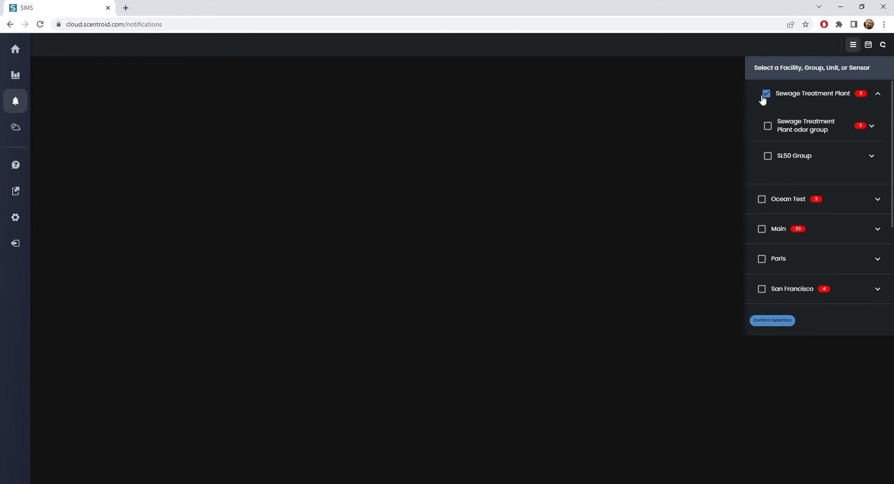
{"action": "left_click", "coordinate": [768, 128]}
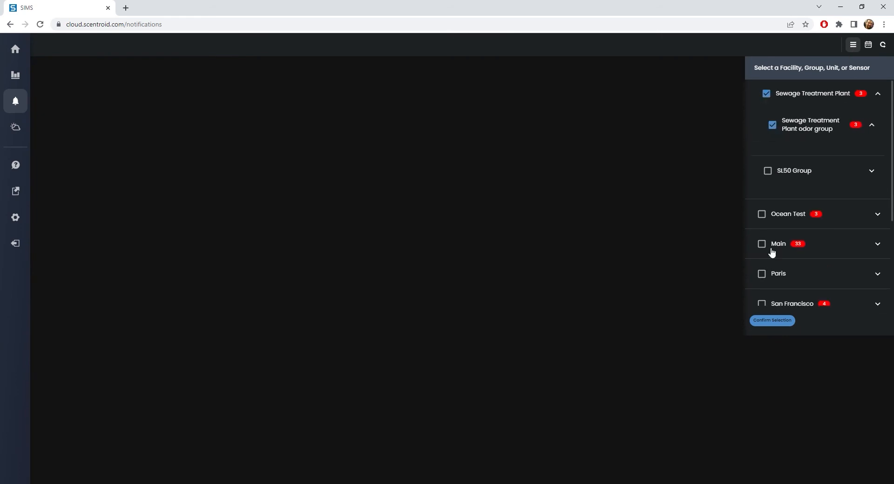
{"action": "left_click", "coordinate": [762, 321]}
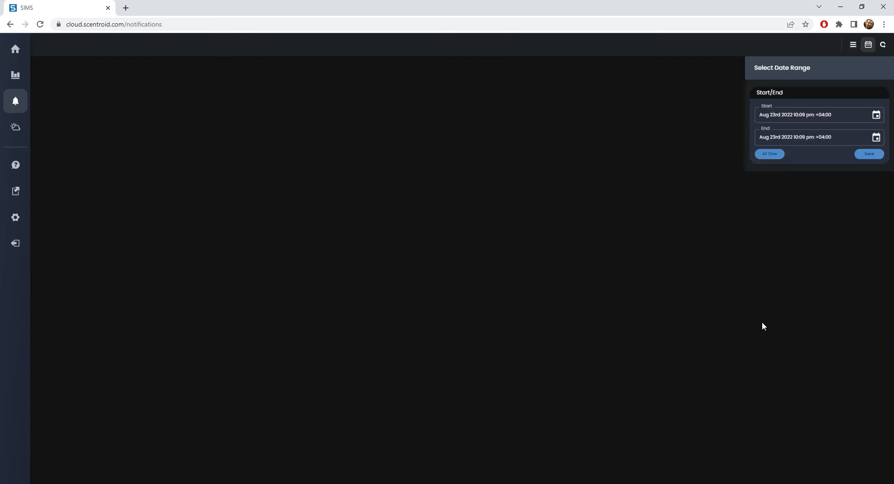
{"action": "left_click", "coordinate": [776, 153]}
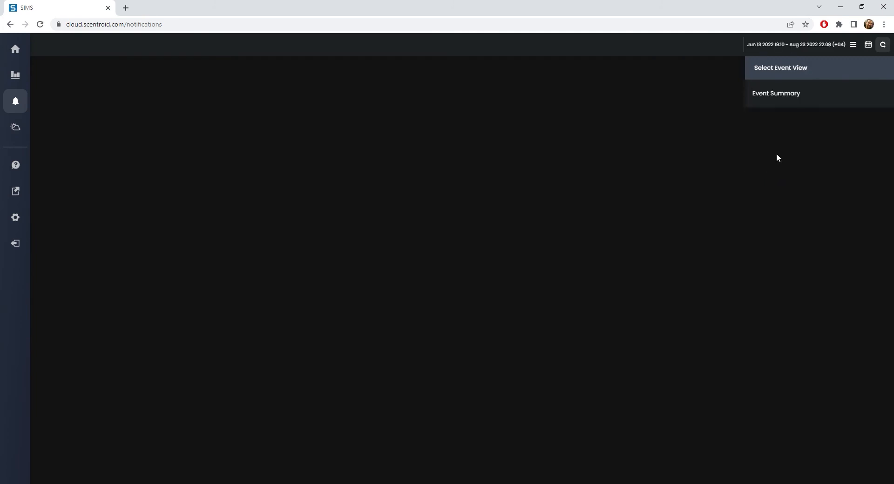
{"action": "left_click", "coordinate": [779, 99]}
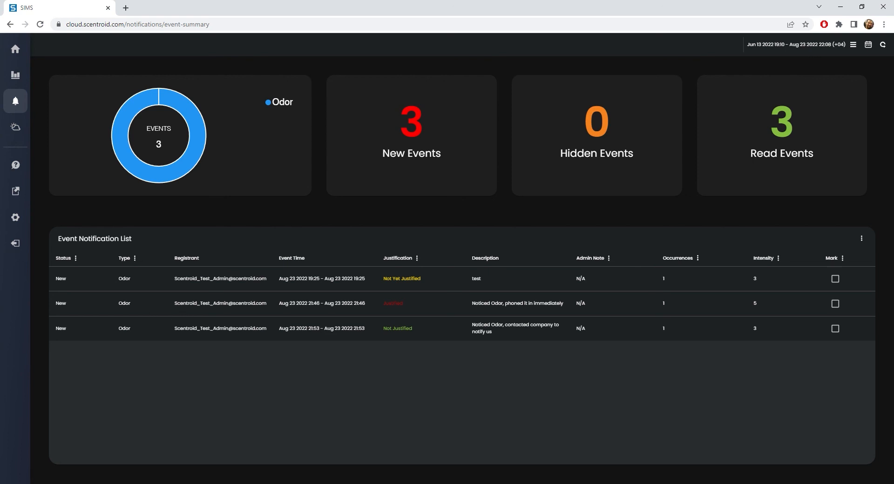
Mark the "Noticed Odor, phoned it in immediately" event in the notification list and review the available event actions without applying one.
{"action": "left_click", "coordinate": [835, 304]}
{"action": "left_click", "coordinate": [861, 239]}
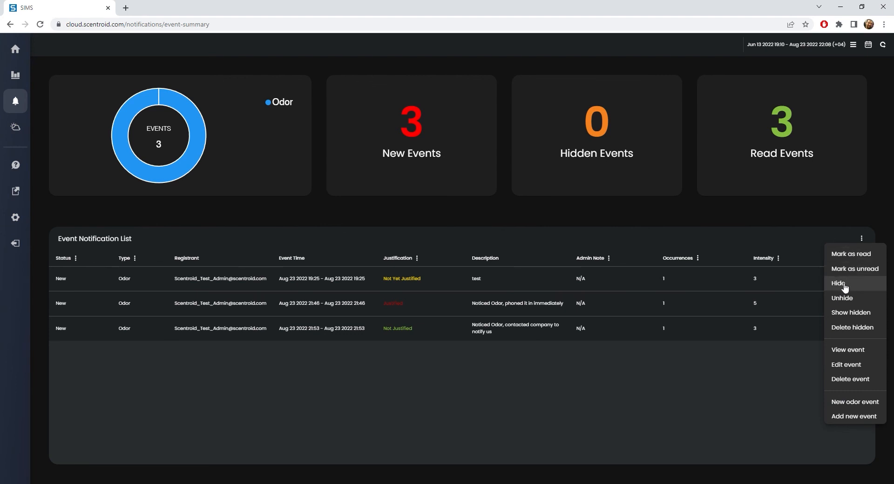
{"action": "left_click", "coordinate": [771, 366]}
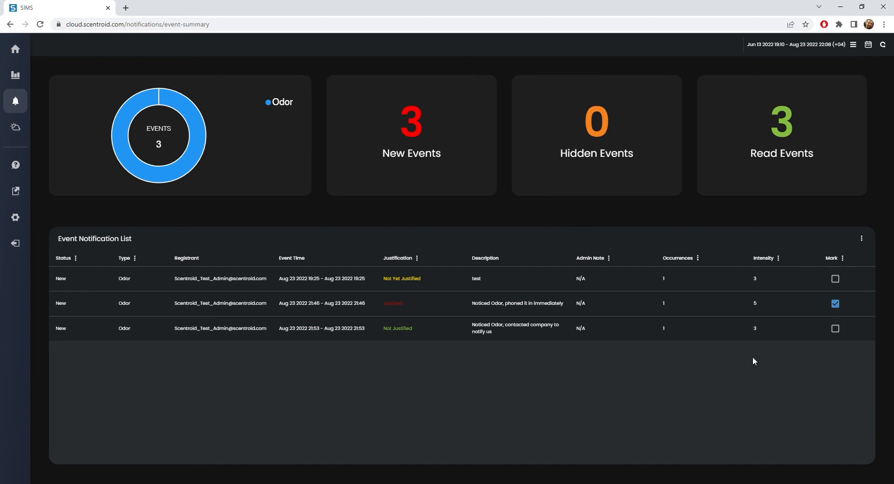